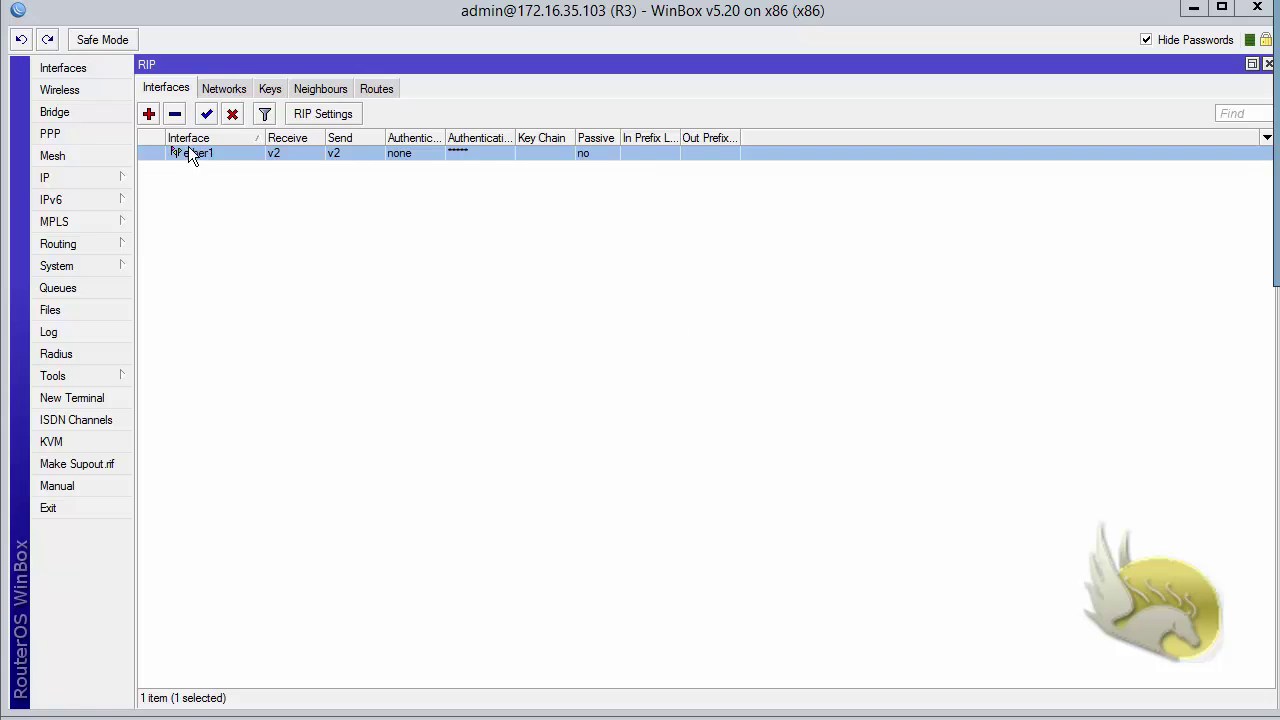
# - Try md5 authentication on ether1, find no key chain available, and discard the changes
pyautogui.doubleClick(190, 154)
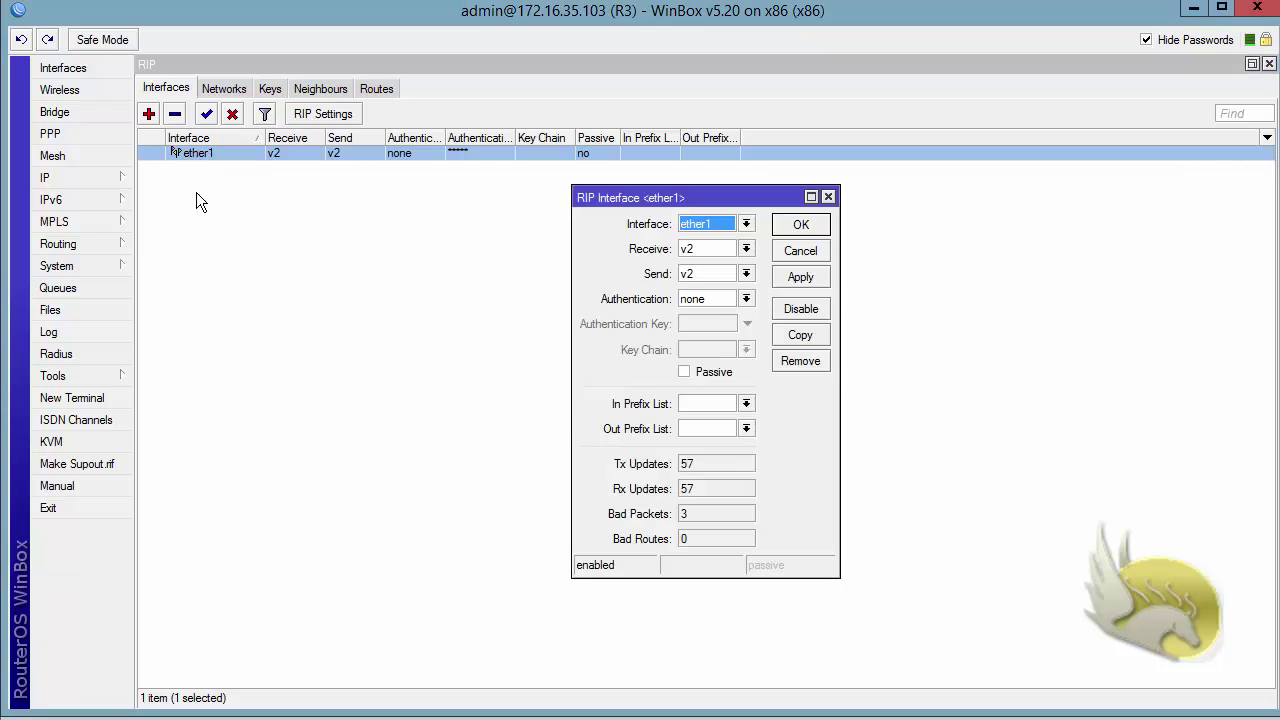
pyautogui.click(746, 300)
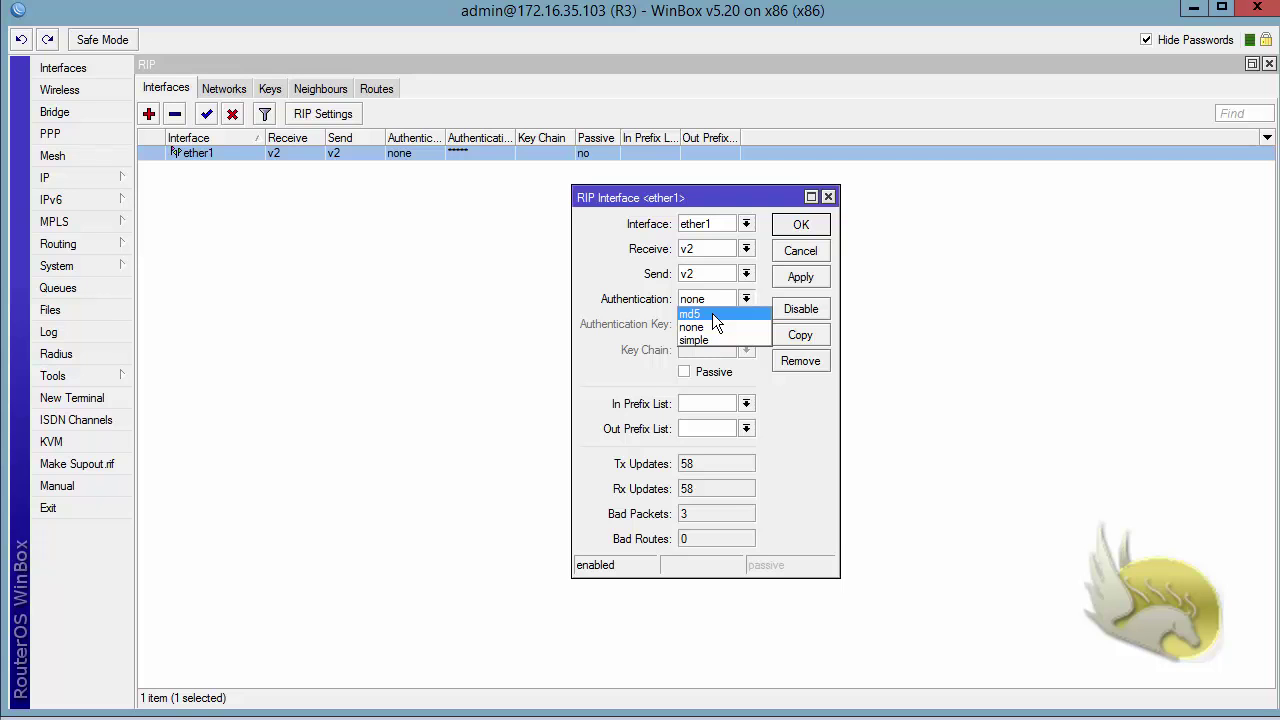
pyautogui.click(713, 315)
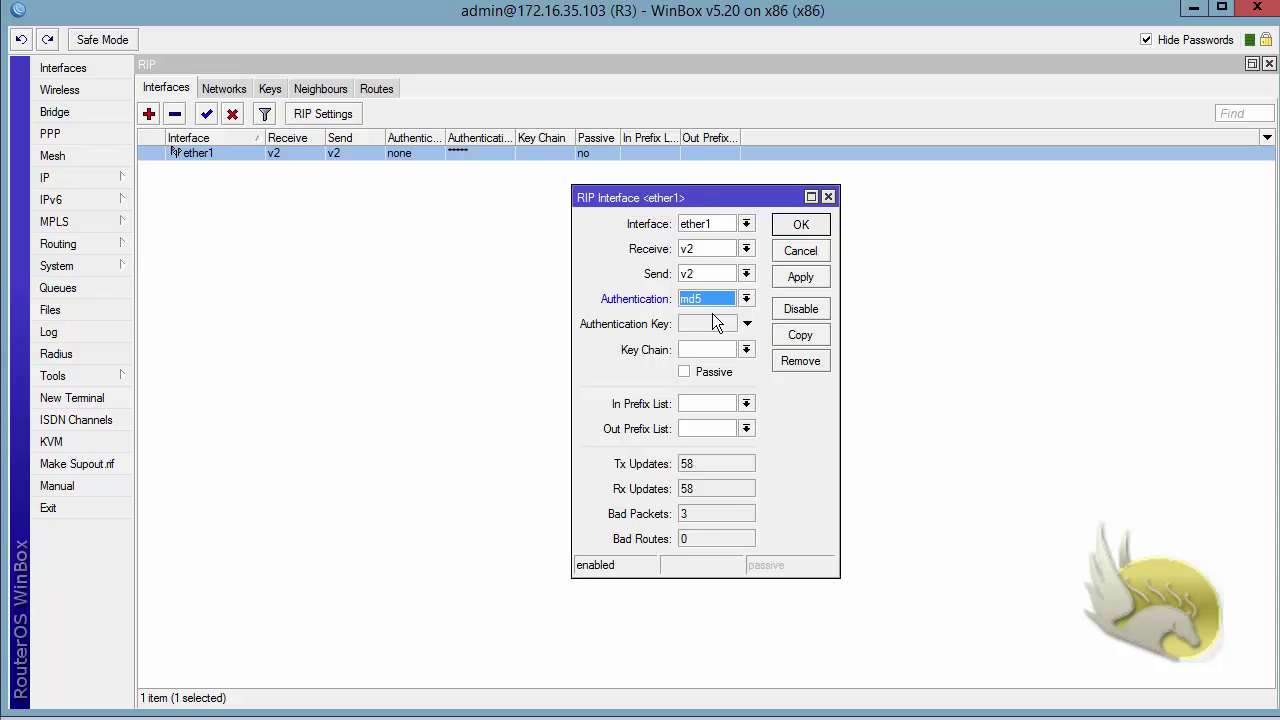
pyautogui.click(747, 351)
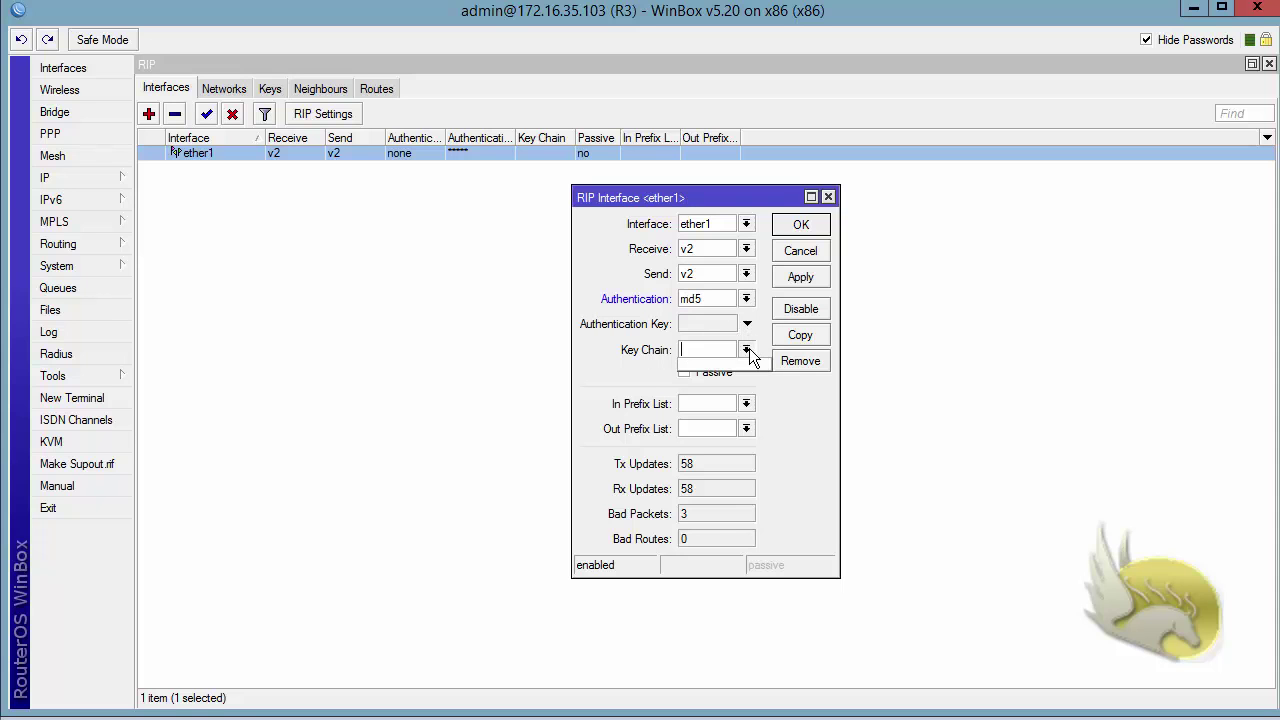
pyautogui.click(747, 351)
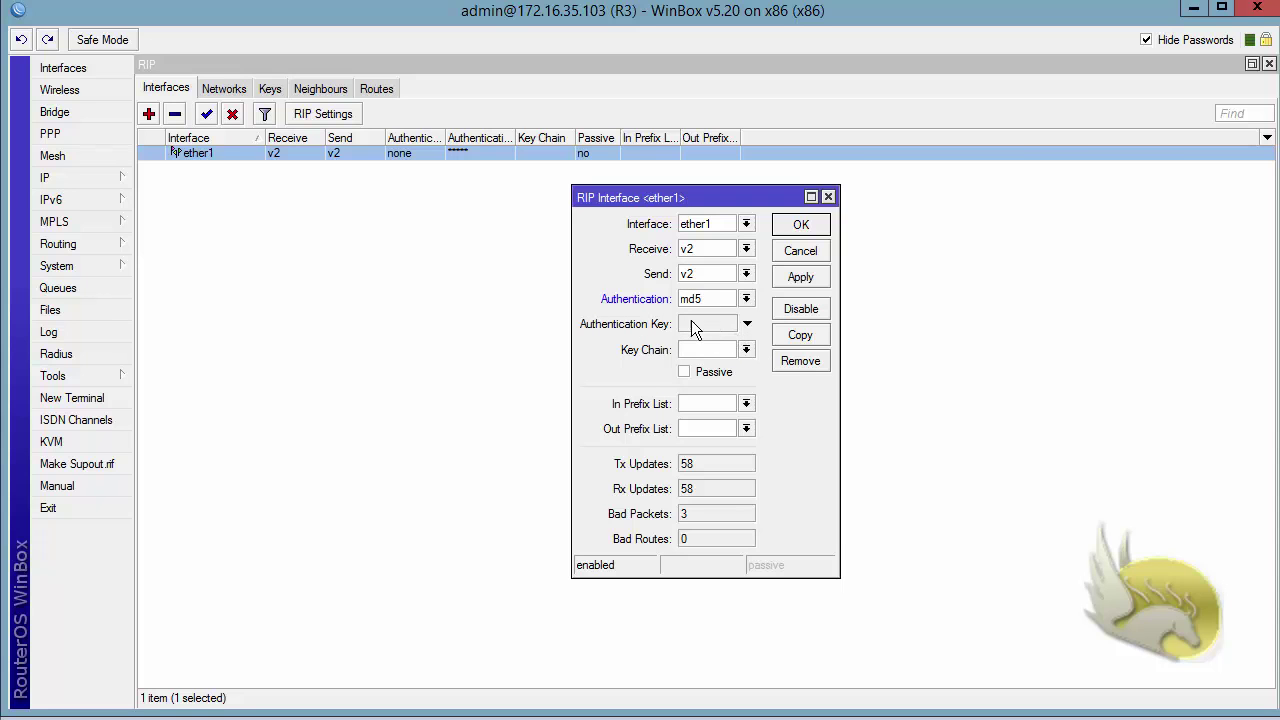
pyautogui.click(782, 257)
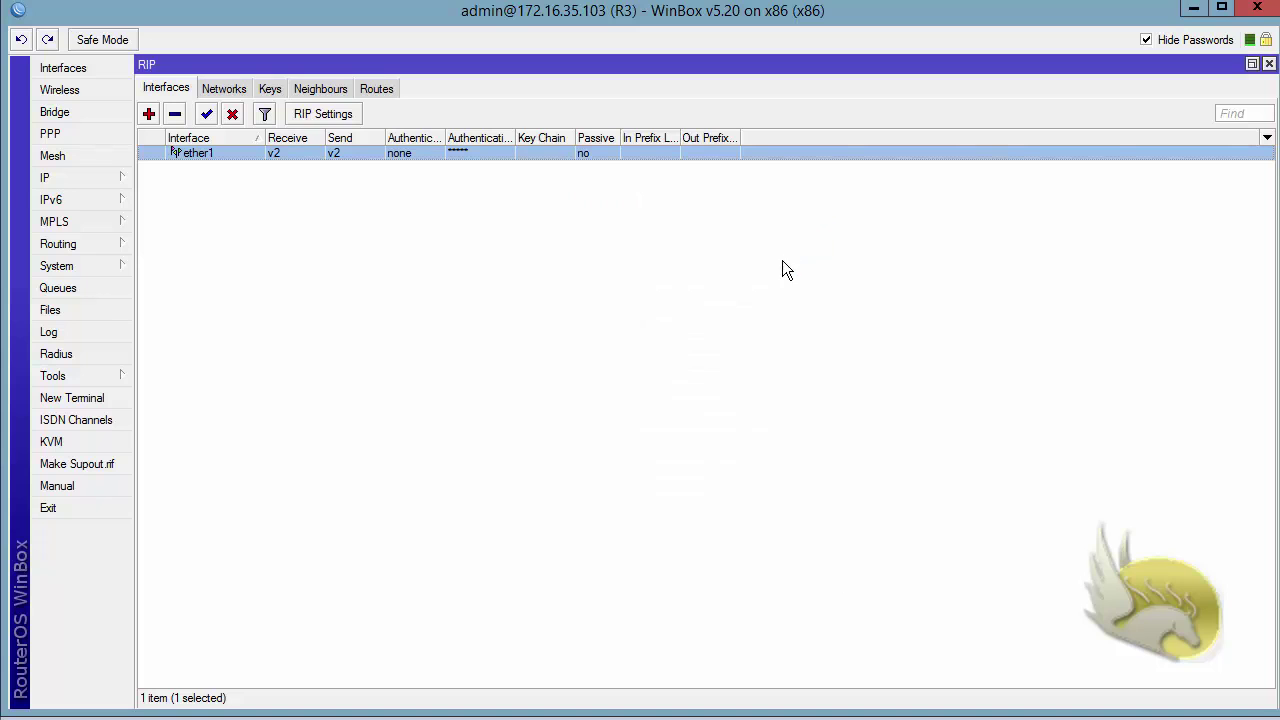
# - Start a new RIP key with key chain RIP, key ID 1 and the authentication key
pyautogui.click(270, 87)
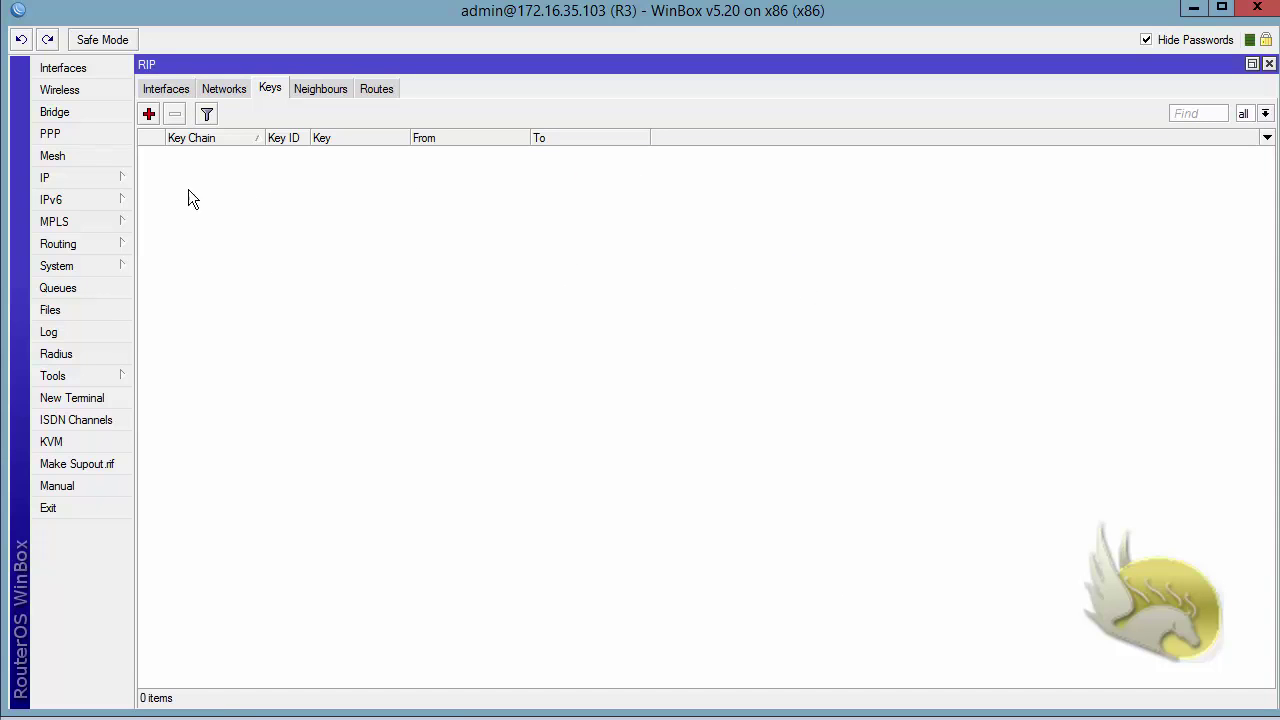
pyautogui.click(148, 114)
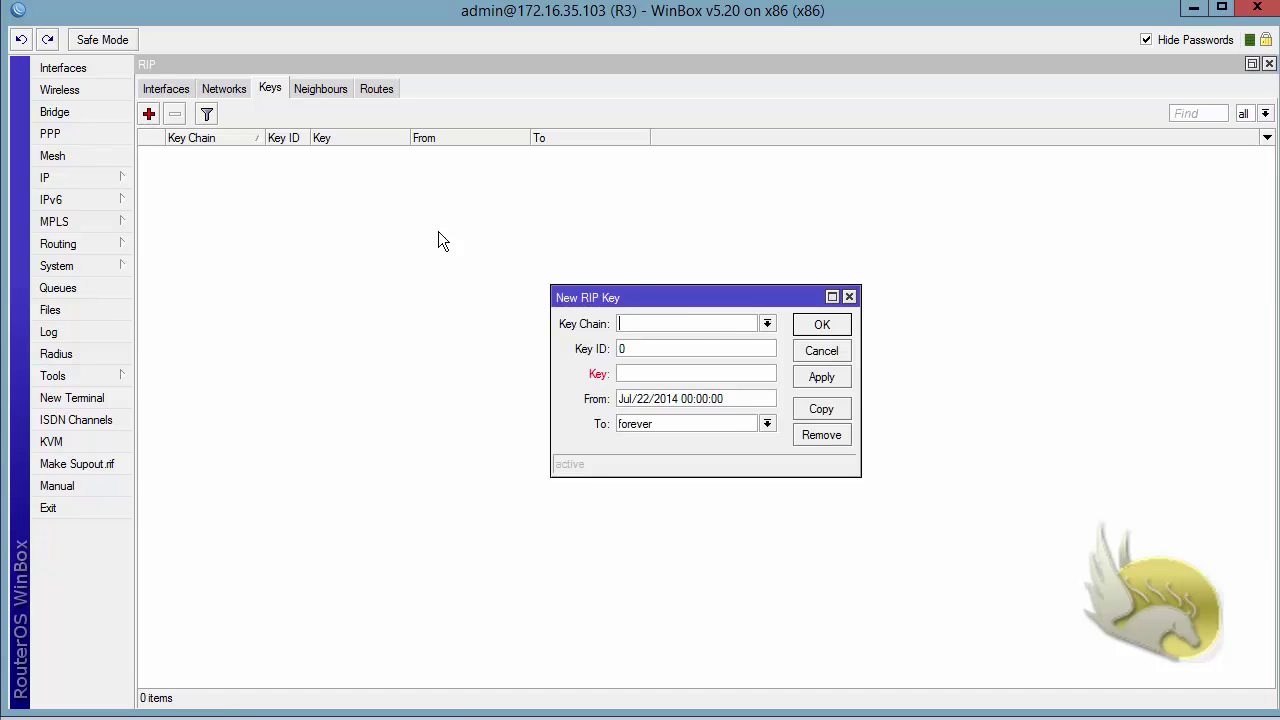
pyautogui.click(767, 323)
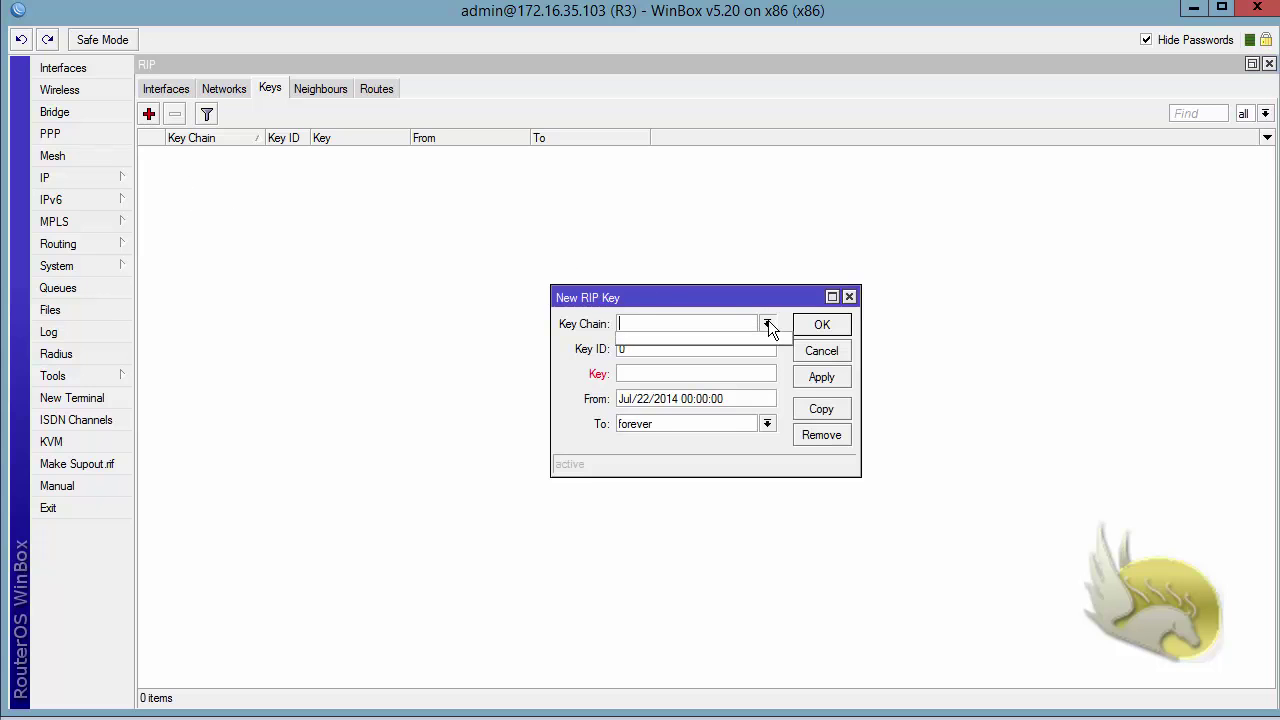
pyautogui.click(720, 305)
pyautogui.write('RIP')
pyautogui.doubleClick(645, 349)
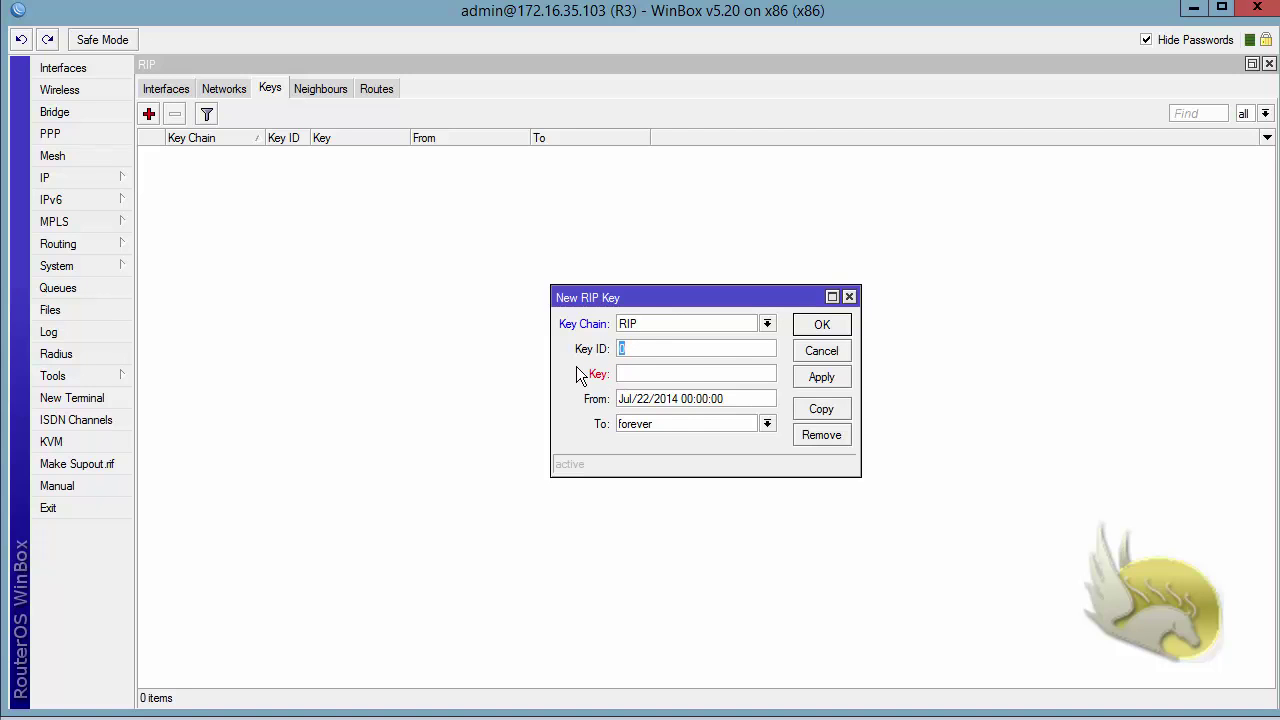
pyautogui.write('1')
pyautogui.click(617, 373)
pyautogui.write('123456')
# - Keep the key valid from its start date to forever, save it, and reopen ether1
pyautogui.moveTo(762, 398); pyautogui.dragTo(586, 410)
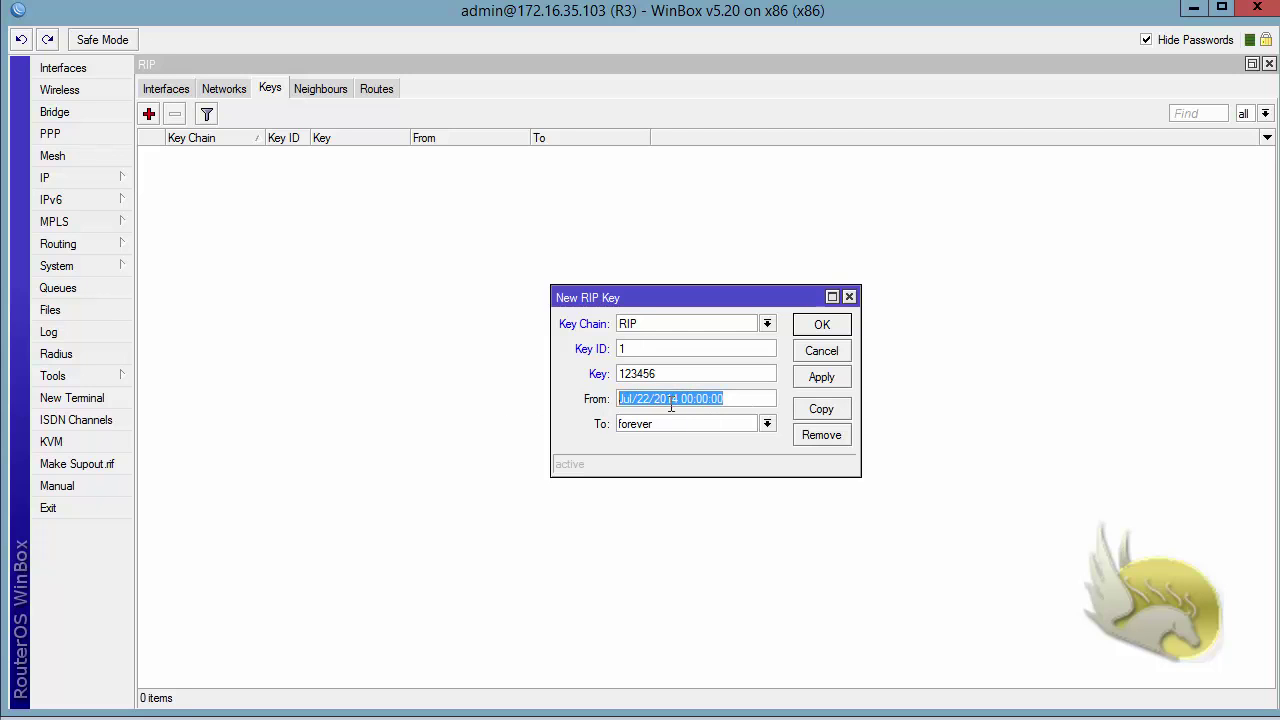
pyautogui.moveTo(731, 423); pyautogui.dragTo(513, 422)
pyautogui.click(767, 424)
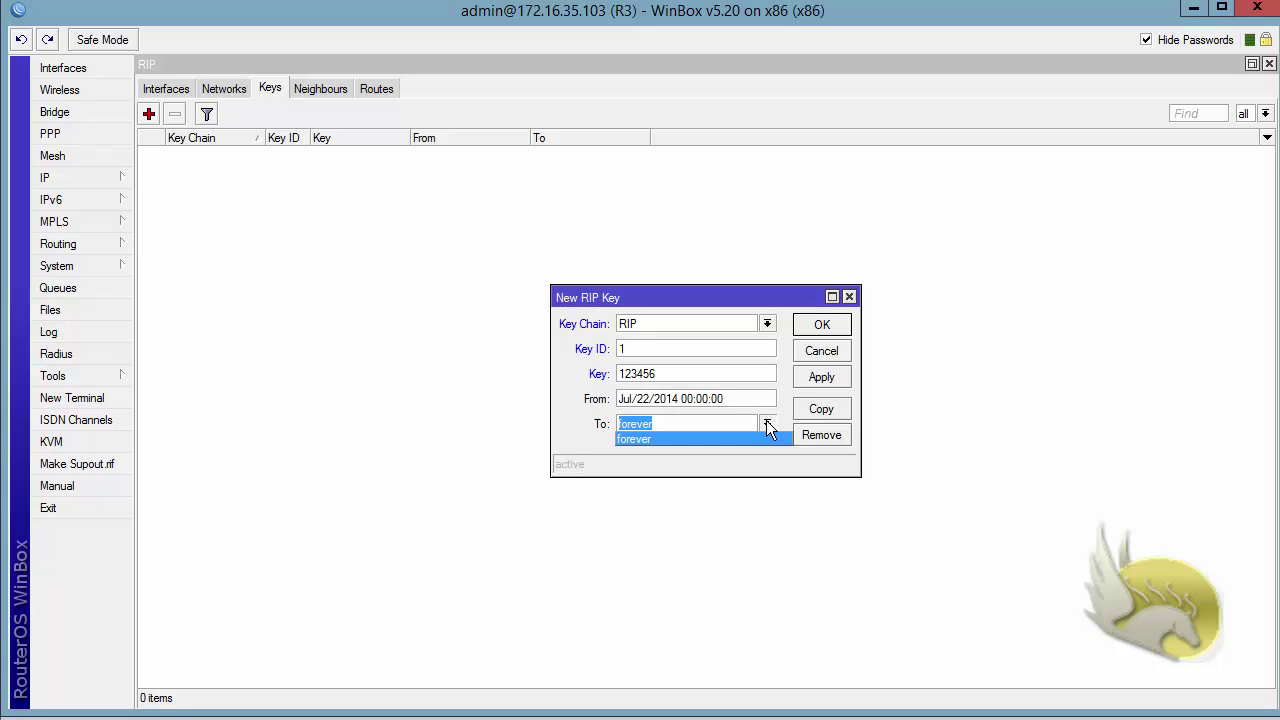
pyautogui.click(768, 424)
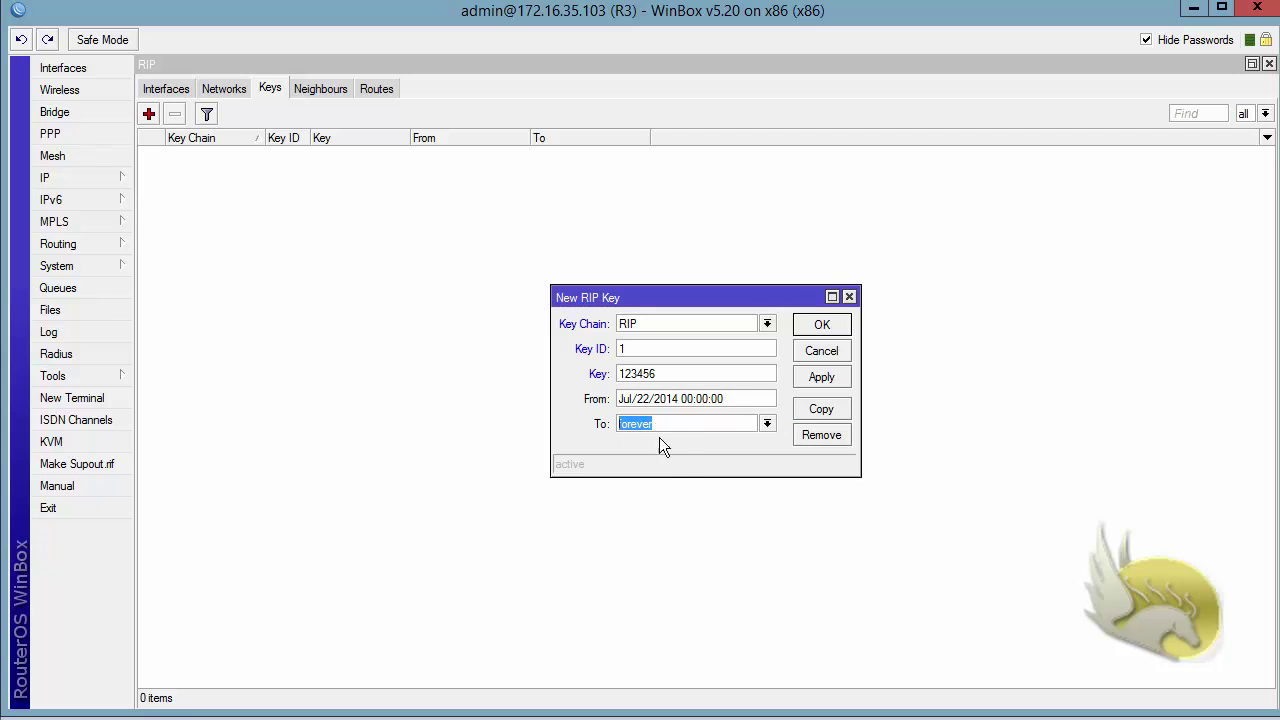
pyautogui.click(814, 330)
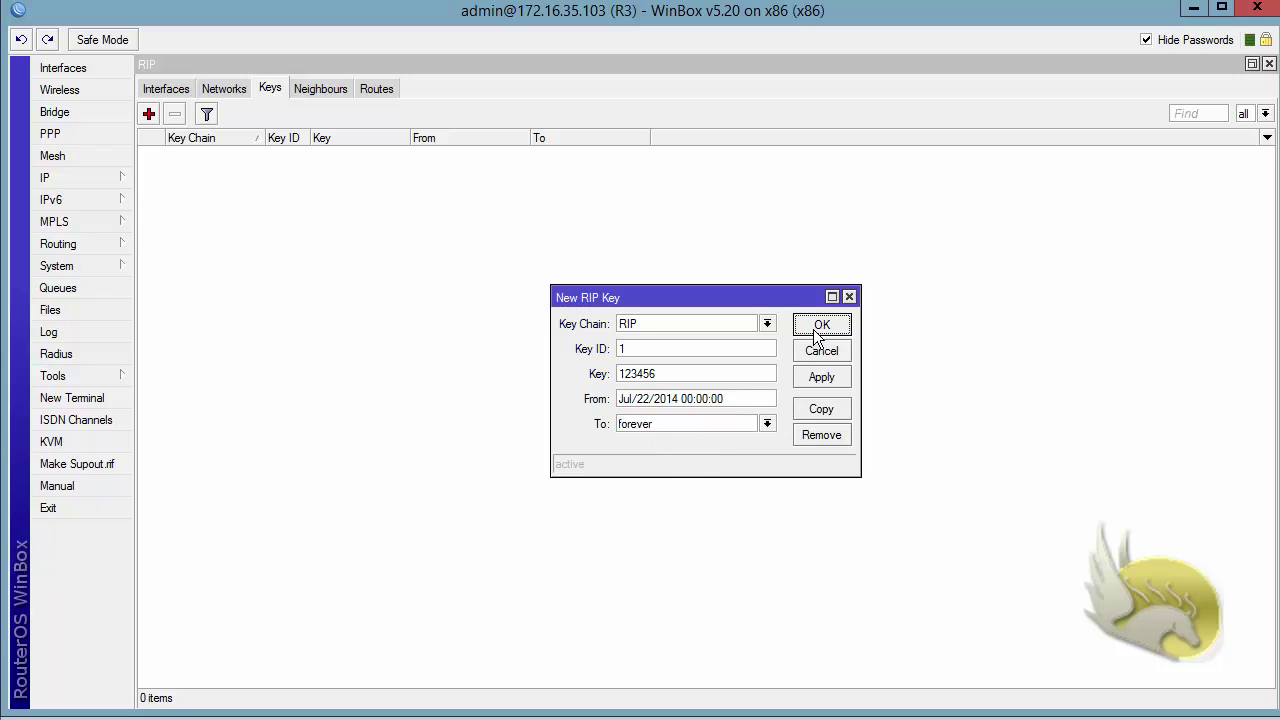
pyautogui.click(165, 89)
# - Set R3's ether1 RIP authentication to md5 with key chain RIP, then apply and close
pyautogui.doubleClick(191, 154)
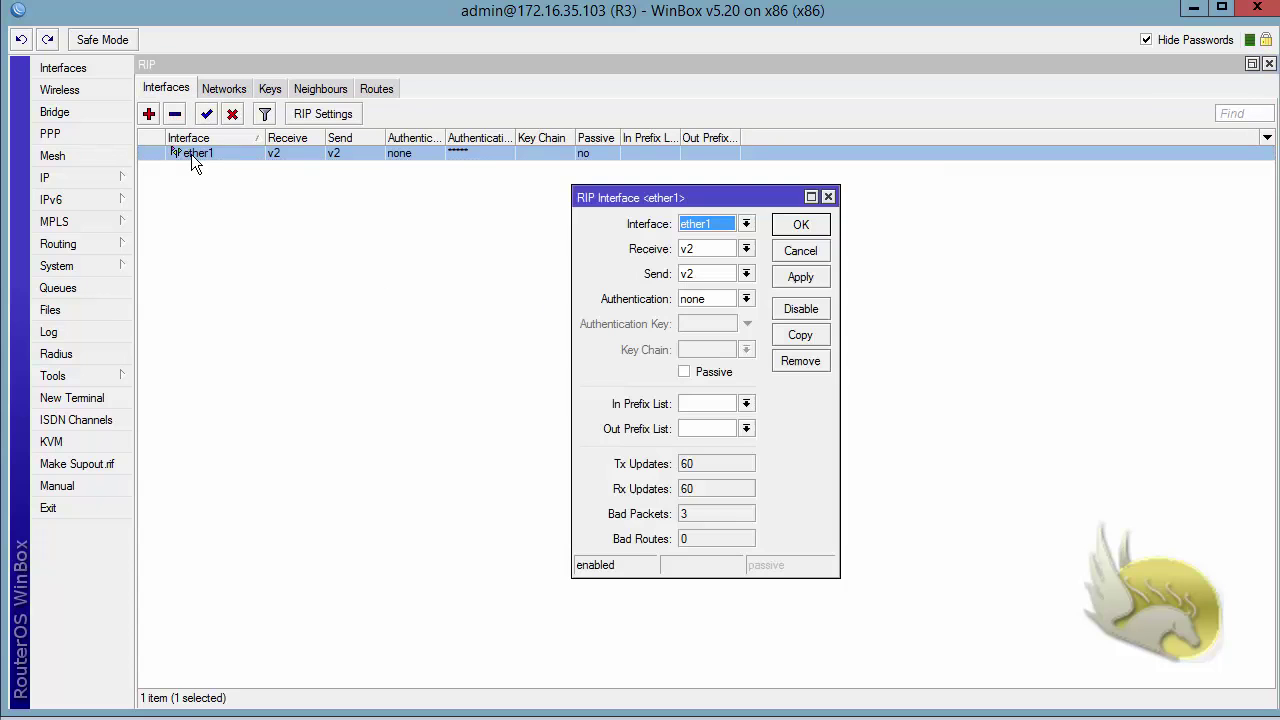
pyautogui.click(747, 298)
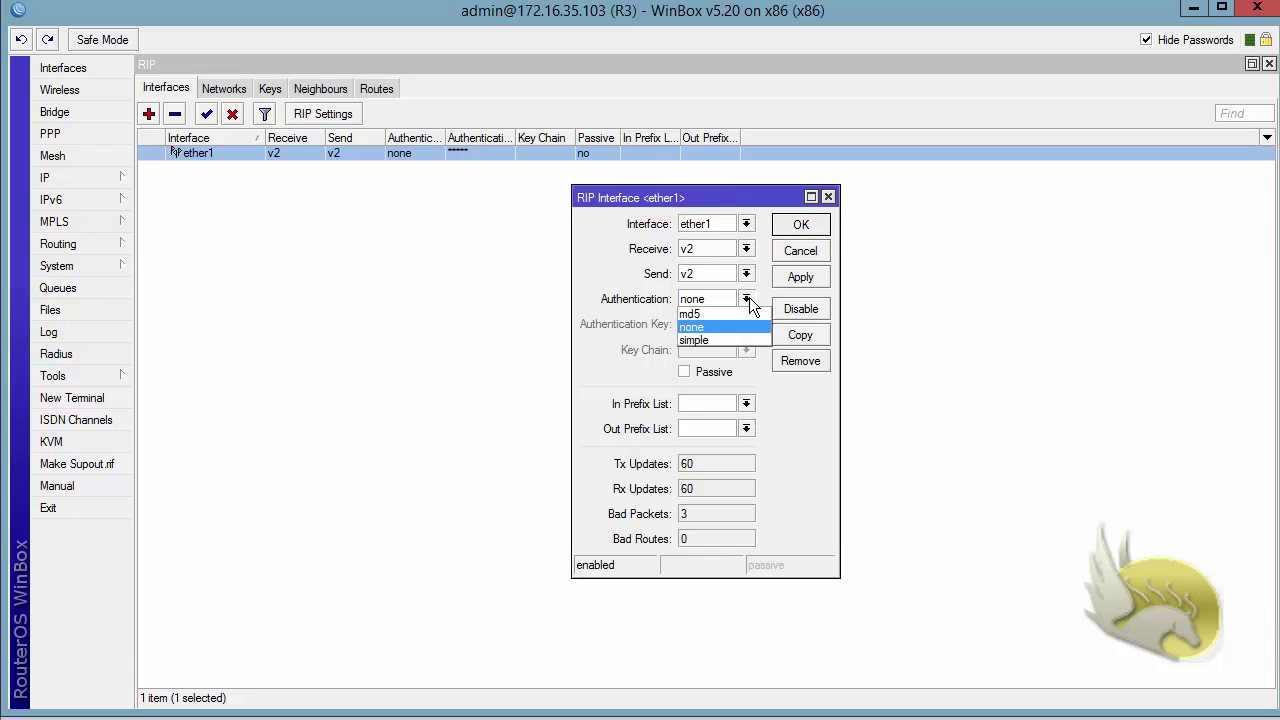
pyautogui.click(737, 313)
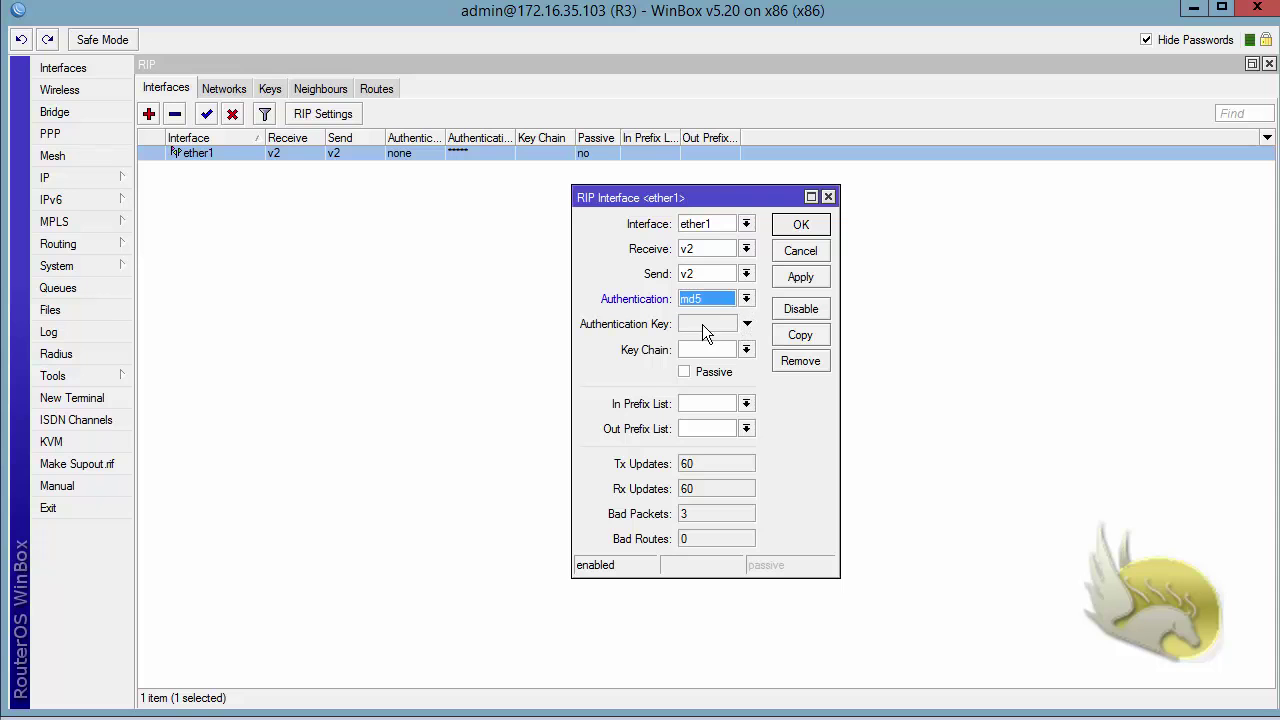
pyautogui.click(746, 349)
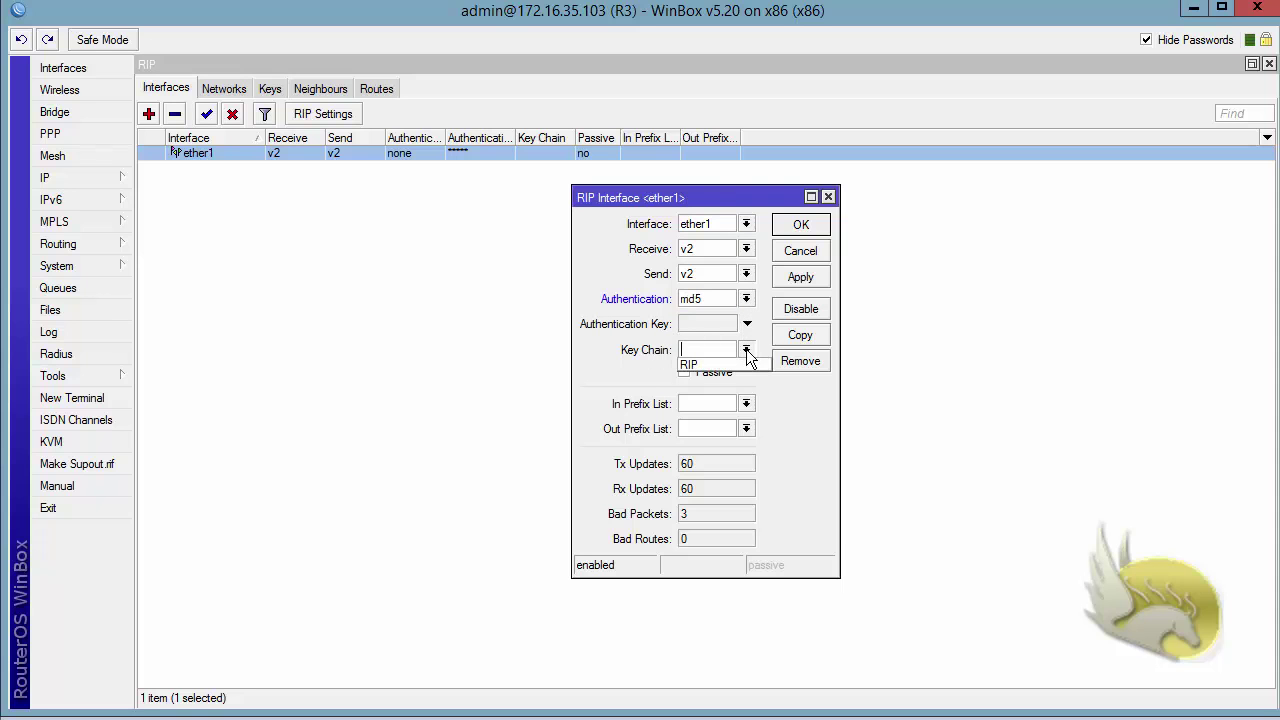
pyautogui.click(733, 366)
pyautogui.click(800, 279)
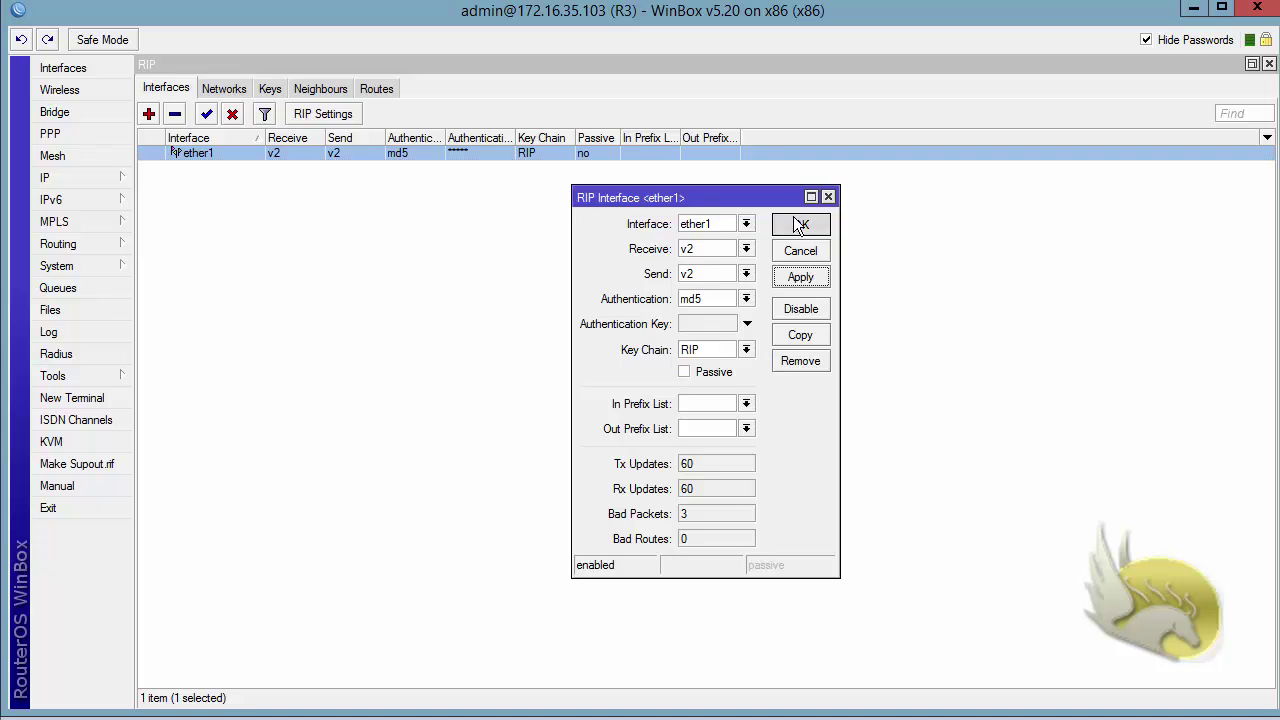
pyautogui.click(797, 220)
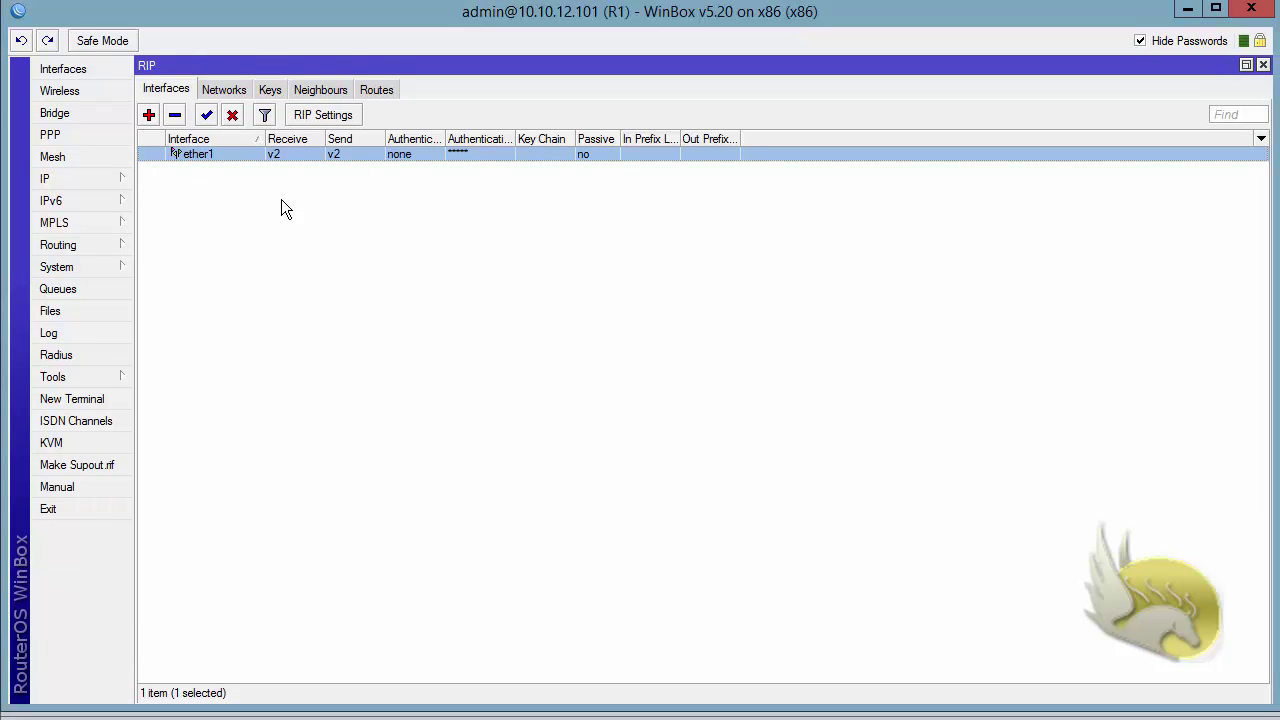
# - On R1, add a RIP key in chain RIP with key ID 1 and the secret key
pyautogui.click(268, 90)
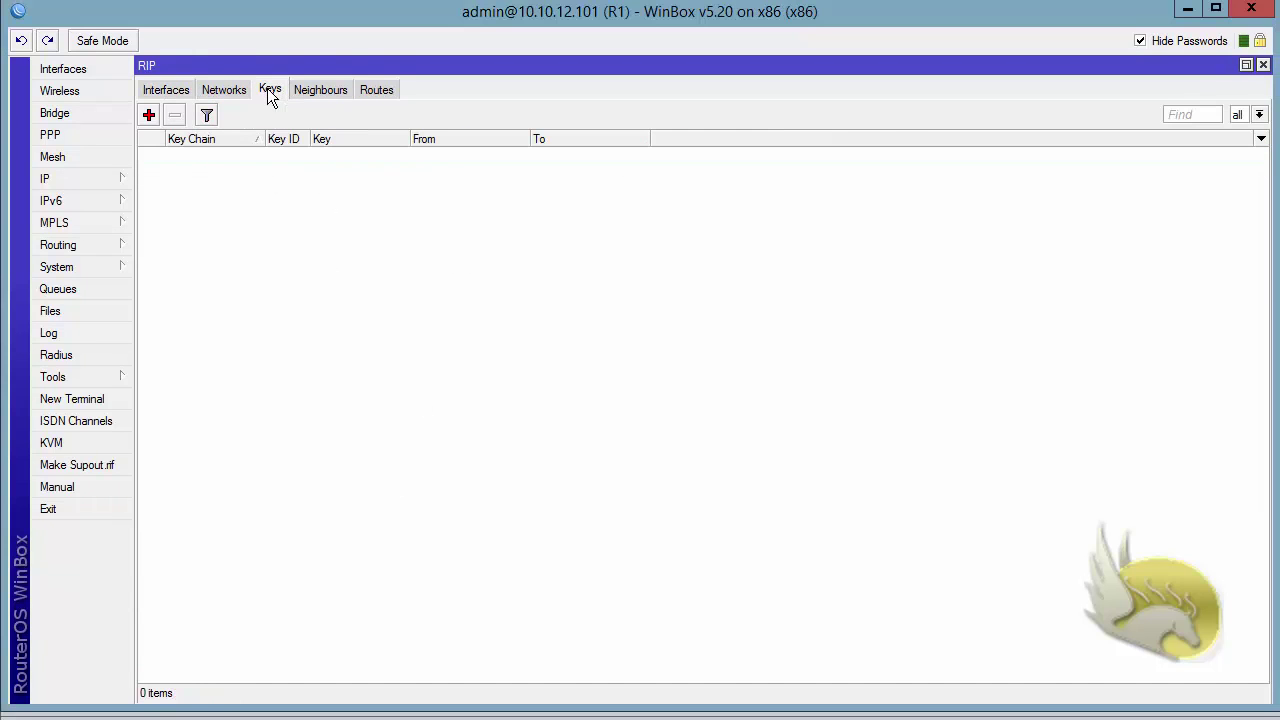
pyautogui.click(149, 116)
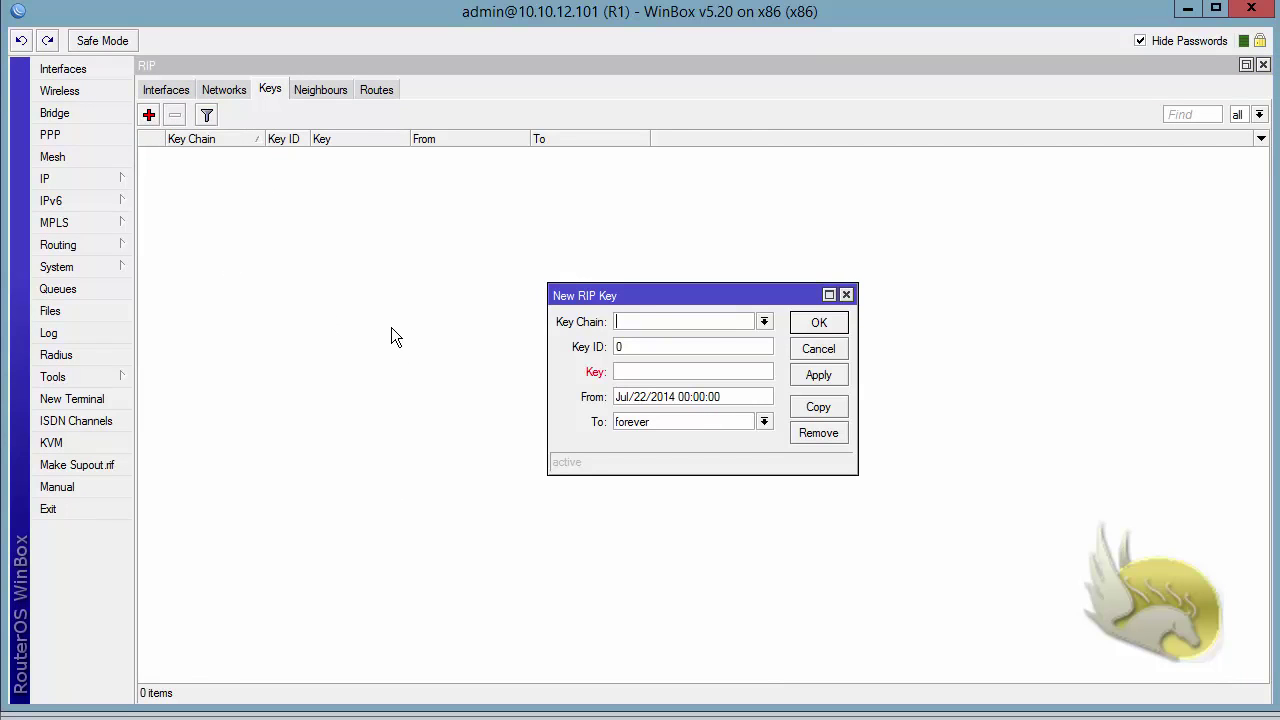
pyautogui.write('RIP')
pyautogui.press('Tab')
pyautogui.write('1')
pyautogui.press('Tab')
pyautogui.write('123456')
pyautogui.click(810, 327)
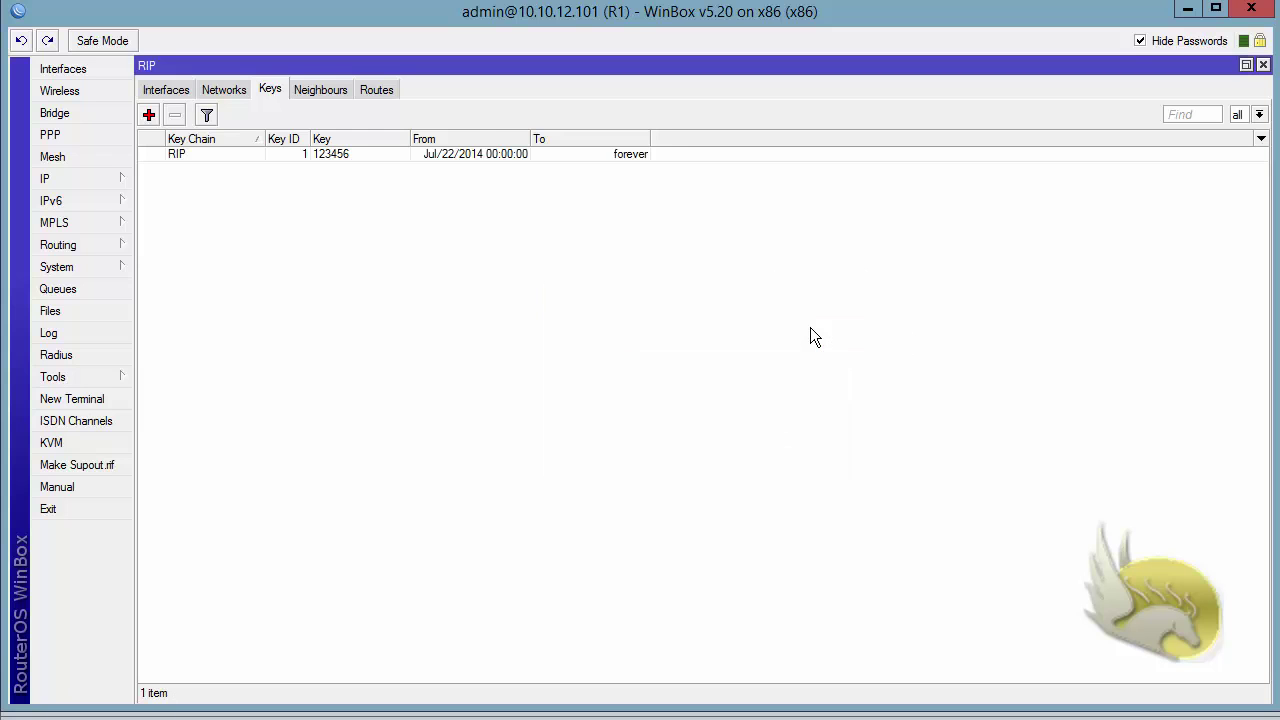
# - Give R1's ether1 md5 authentication with key chain RIP, then view the 8 learned RIP routes
pyautogui.click(166, 89)
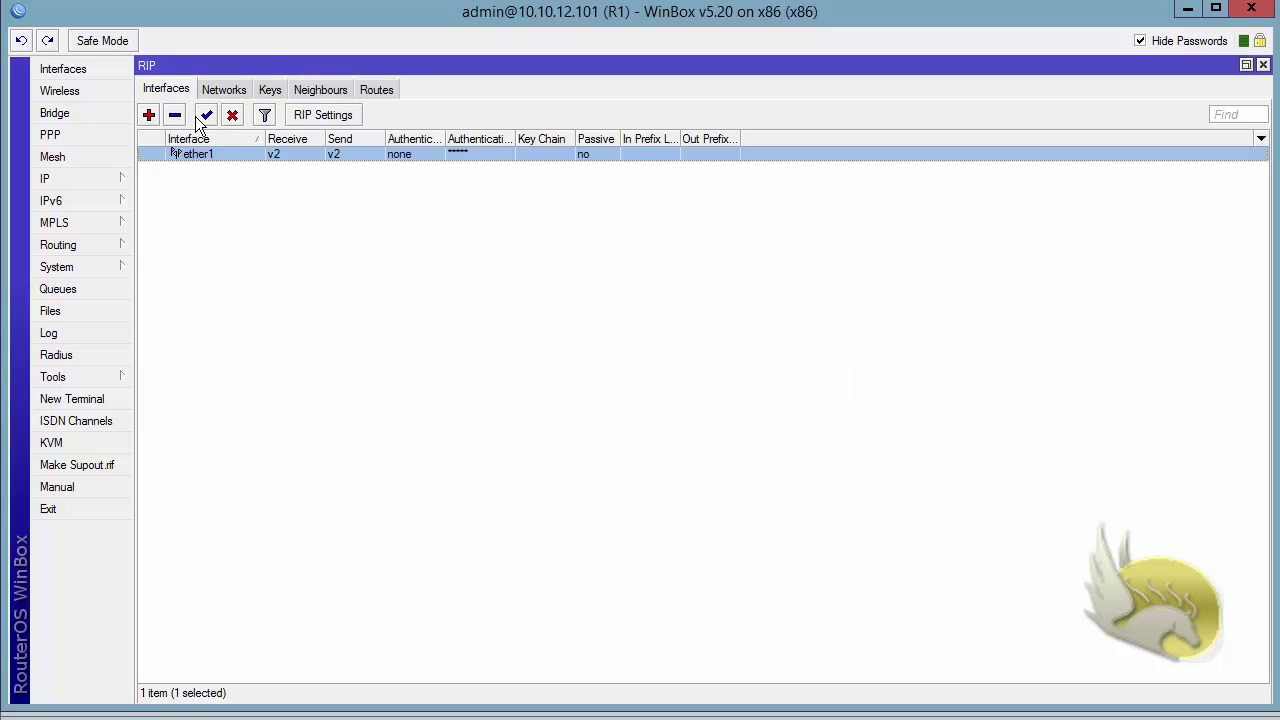
pyautogui.doubleClick(206, 155)
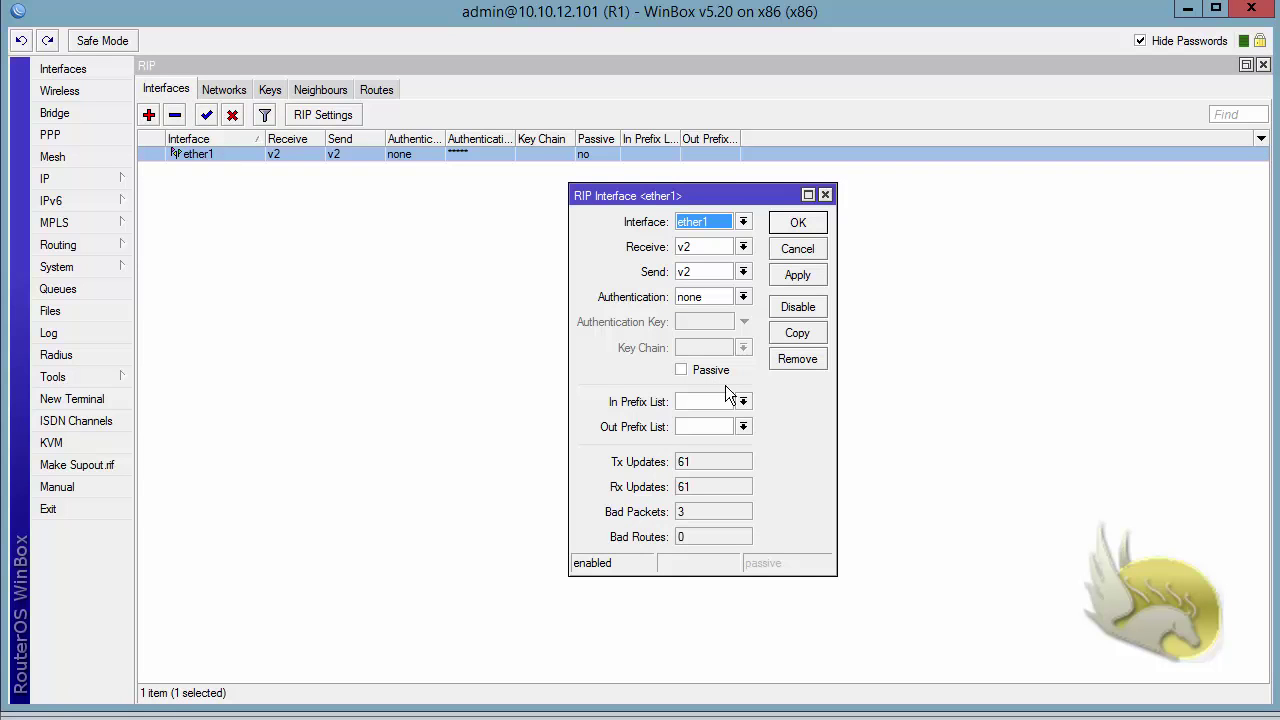
pyautogui.click(743, 297)
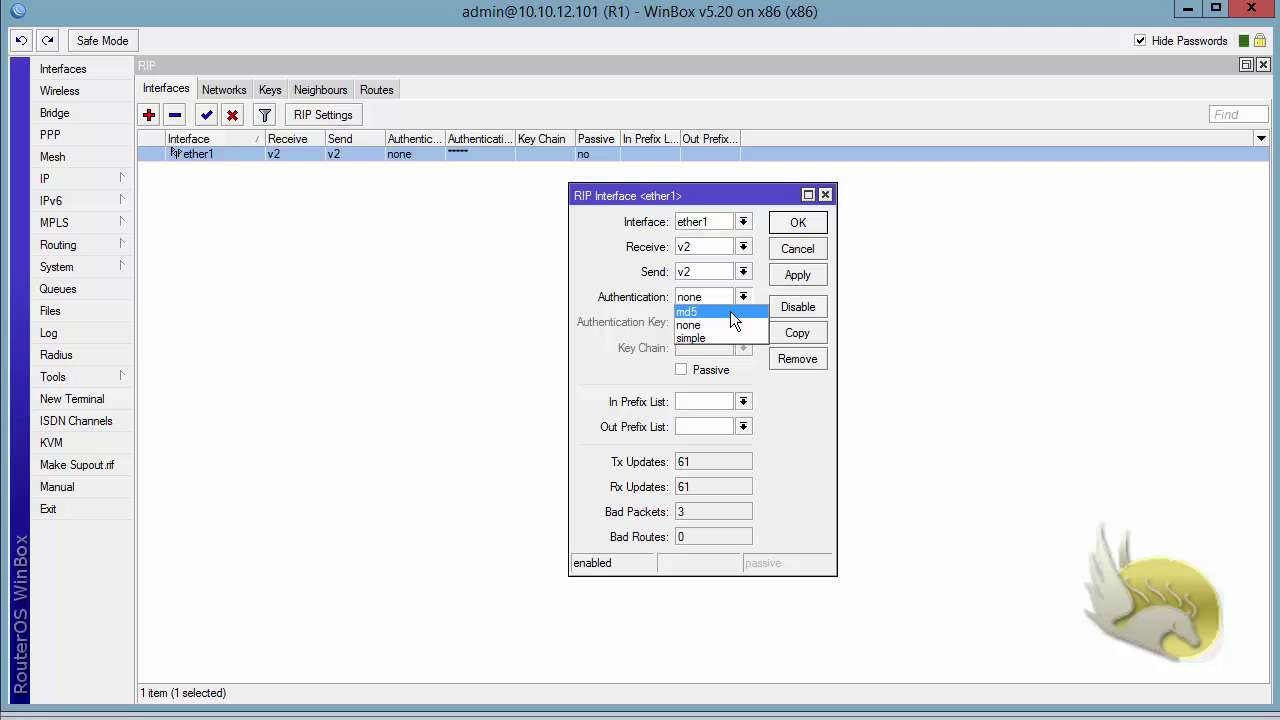
pyautogui.click(731, 313)
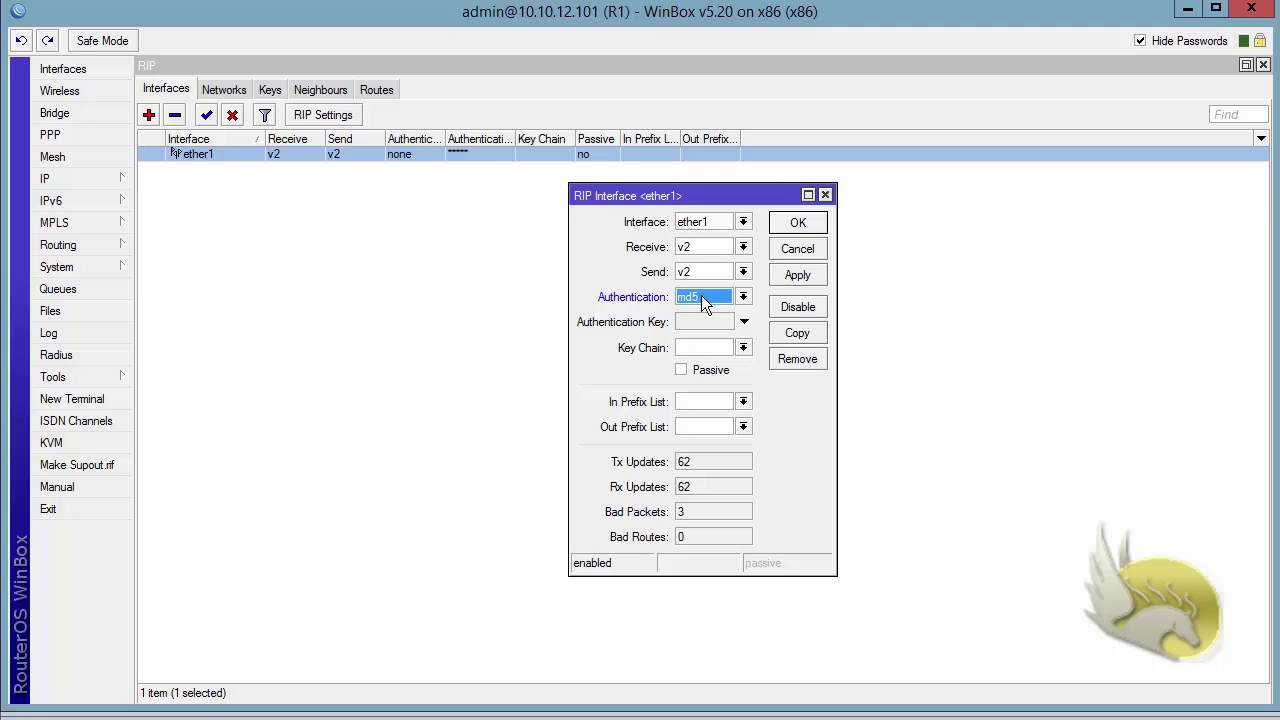
pyautogui.click(743, 348)
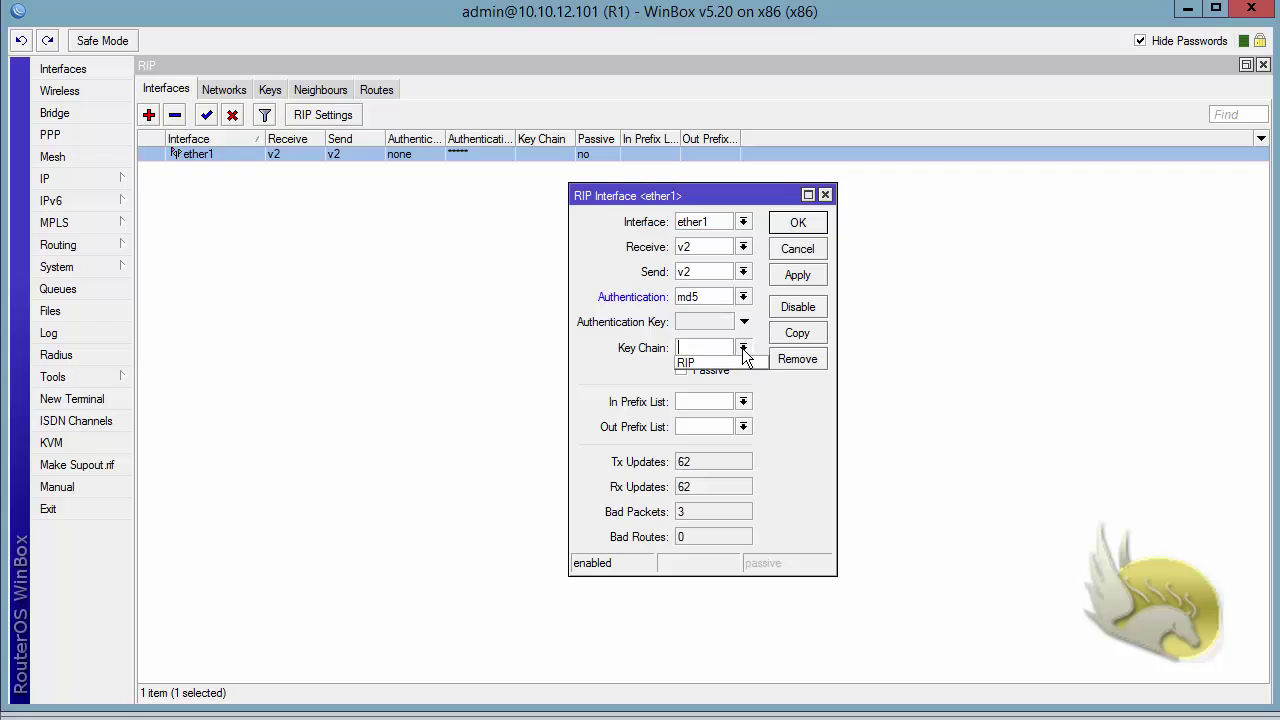
pyautogui.click(745, 363)
pyautogui.click(792, 277)
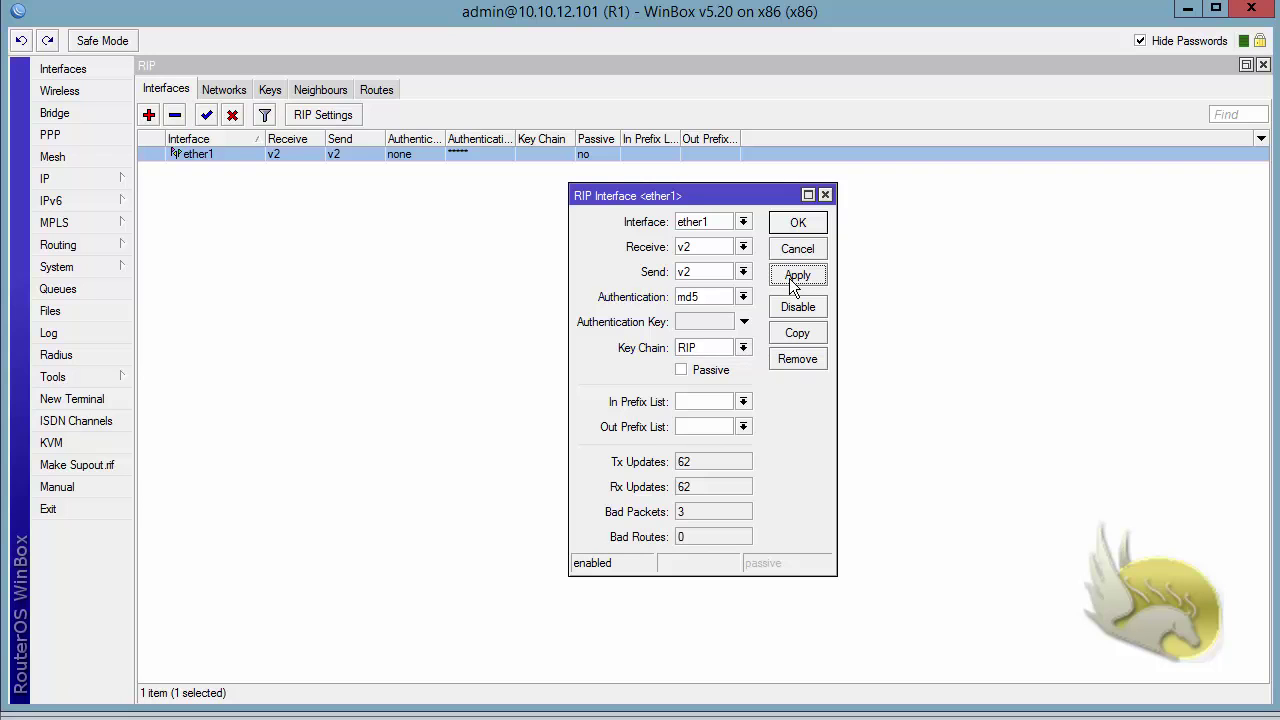
pyautogui.click(791, 230)
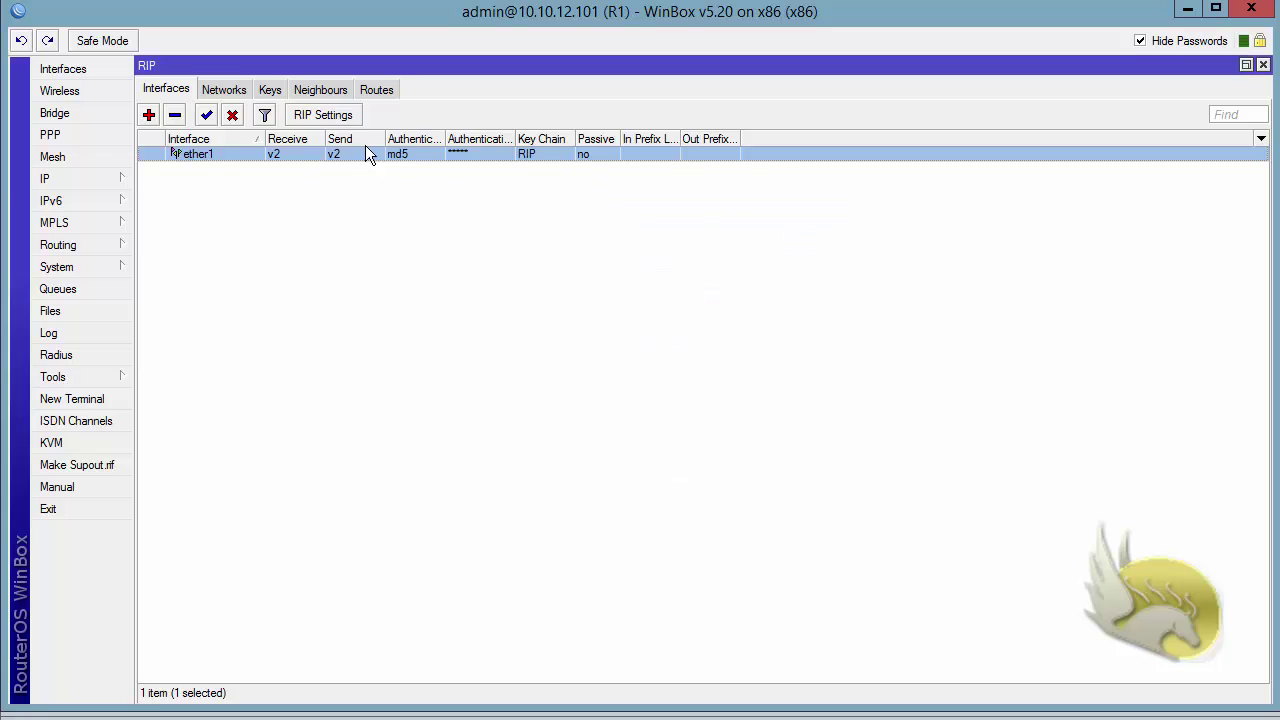
pyautogui.click(375, 89)
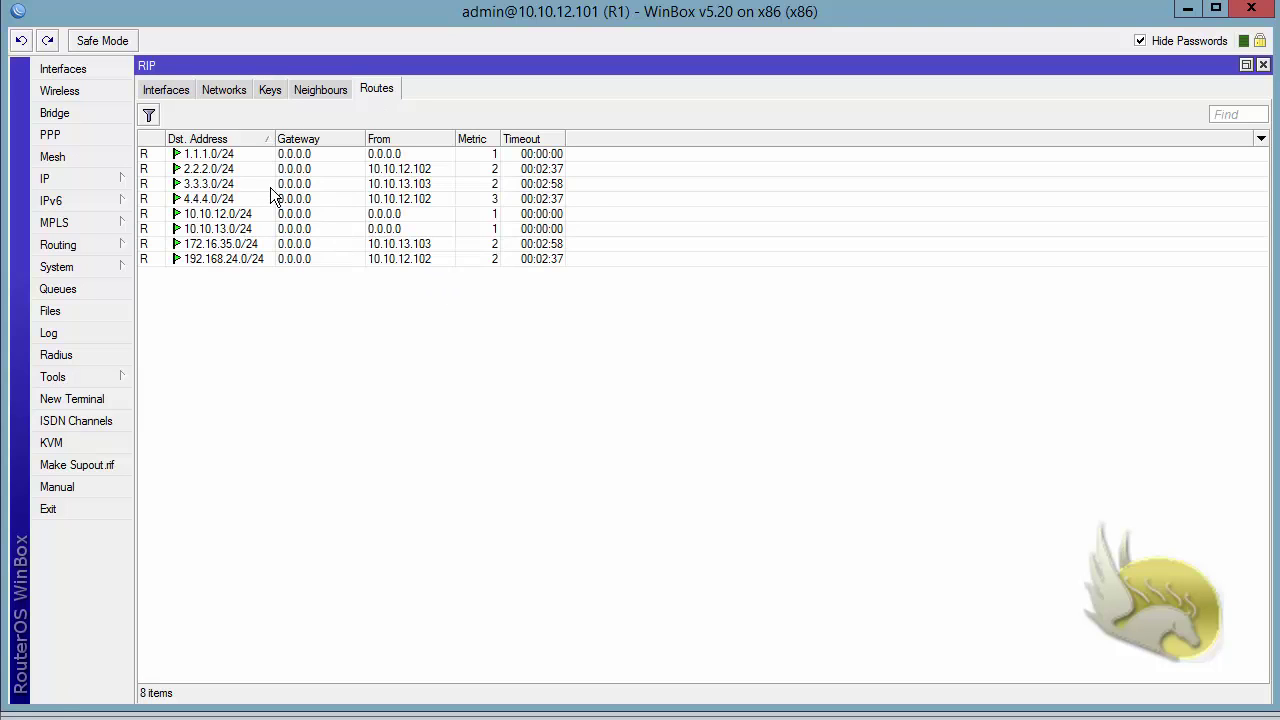
# - Change the RIP key ID to 11, recheck the route table, and return to the key list
pyautogui.click(349, 184)
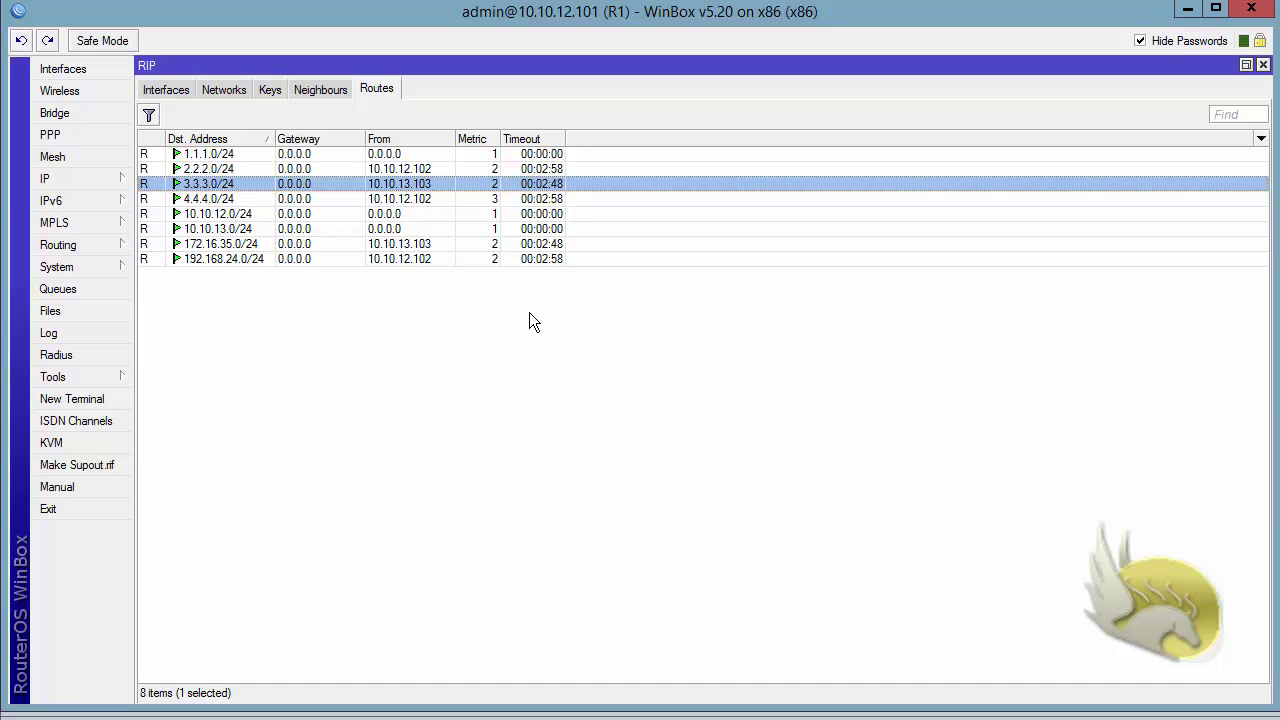
pyautogui.click(269, 88)
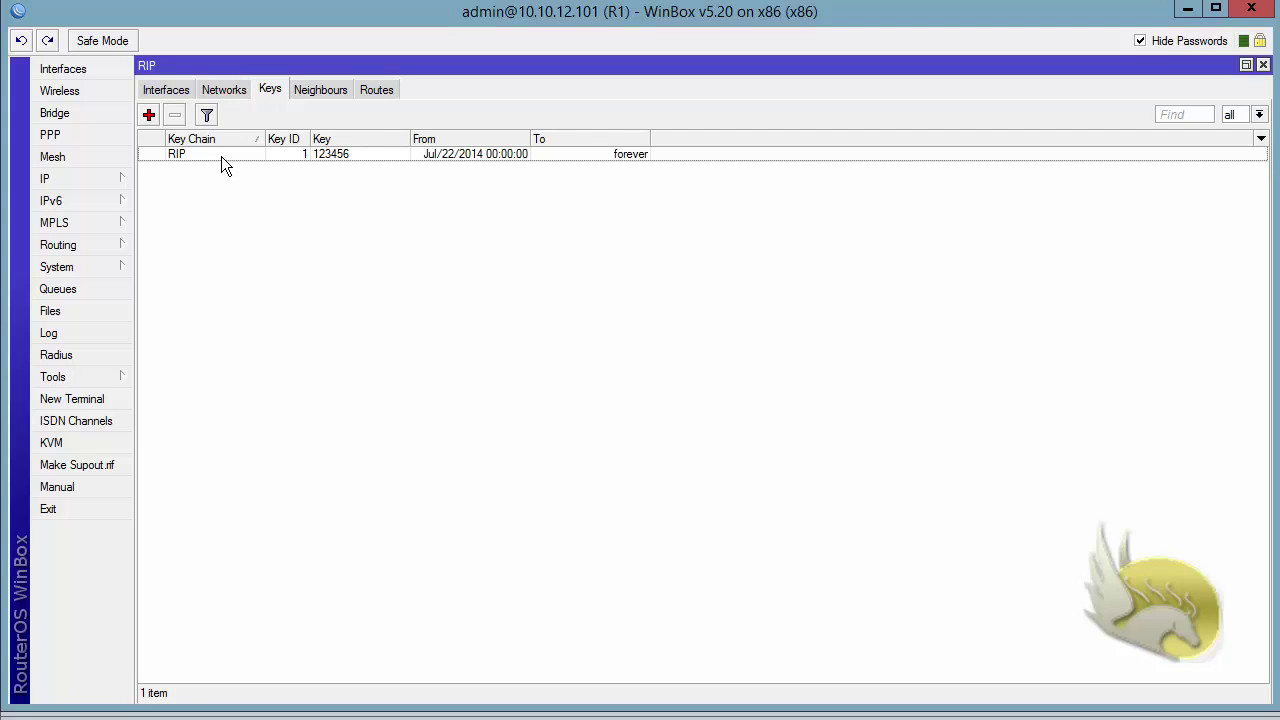
pyautogui.doubleClick(221, 155)
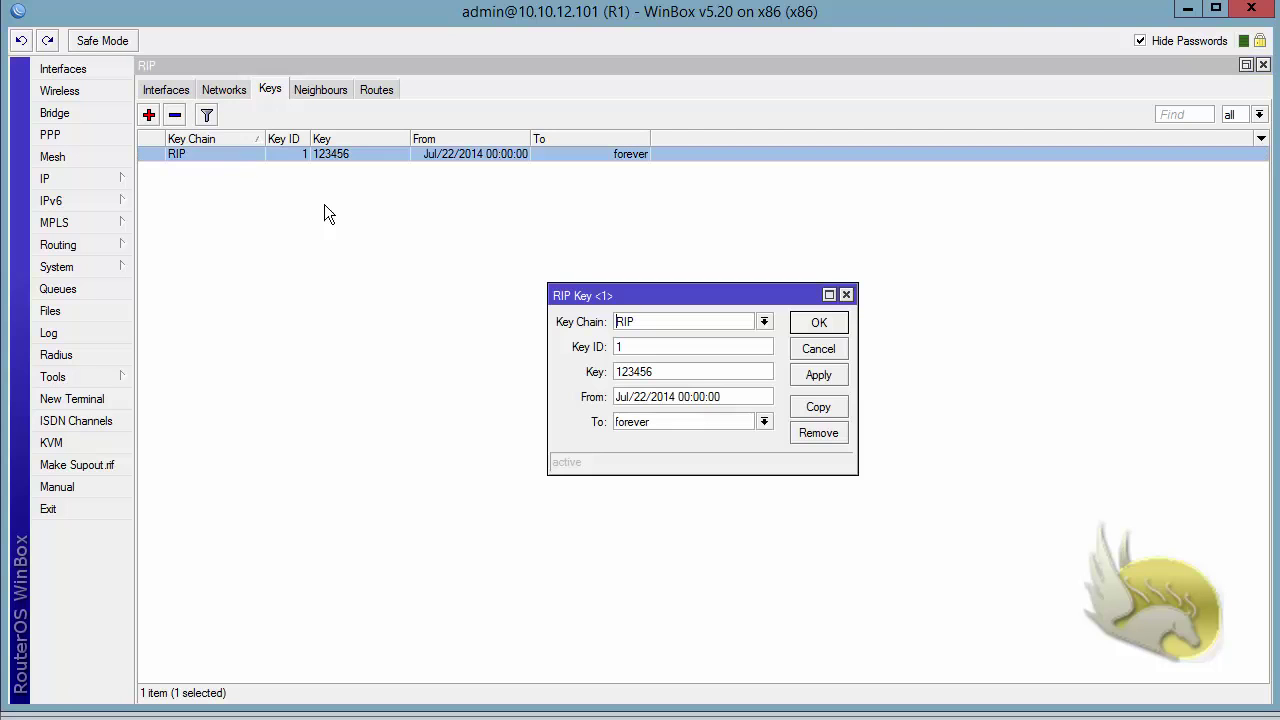
pyautogui.moveTo(650, 348); pyautogui.dragTo(521, 320)
pyautogui.write('11')
pyautogui.click(819, 324)
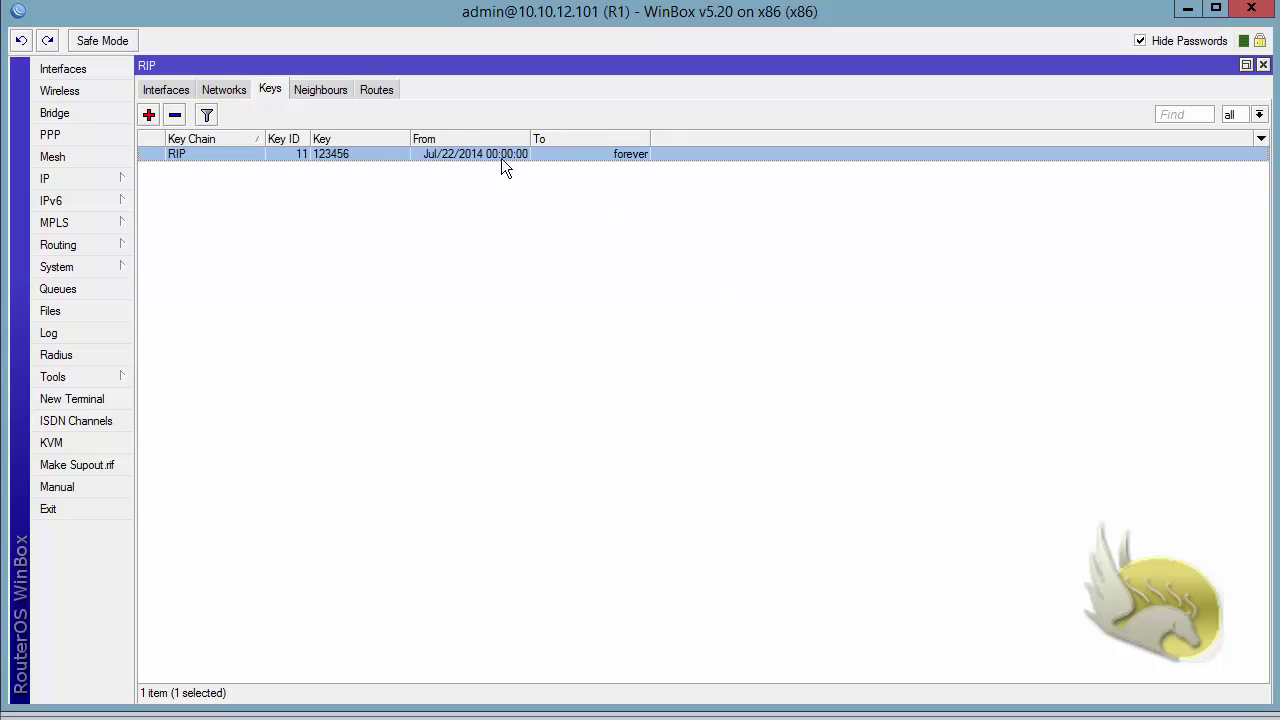
pyautogui.click(384, 90)
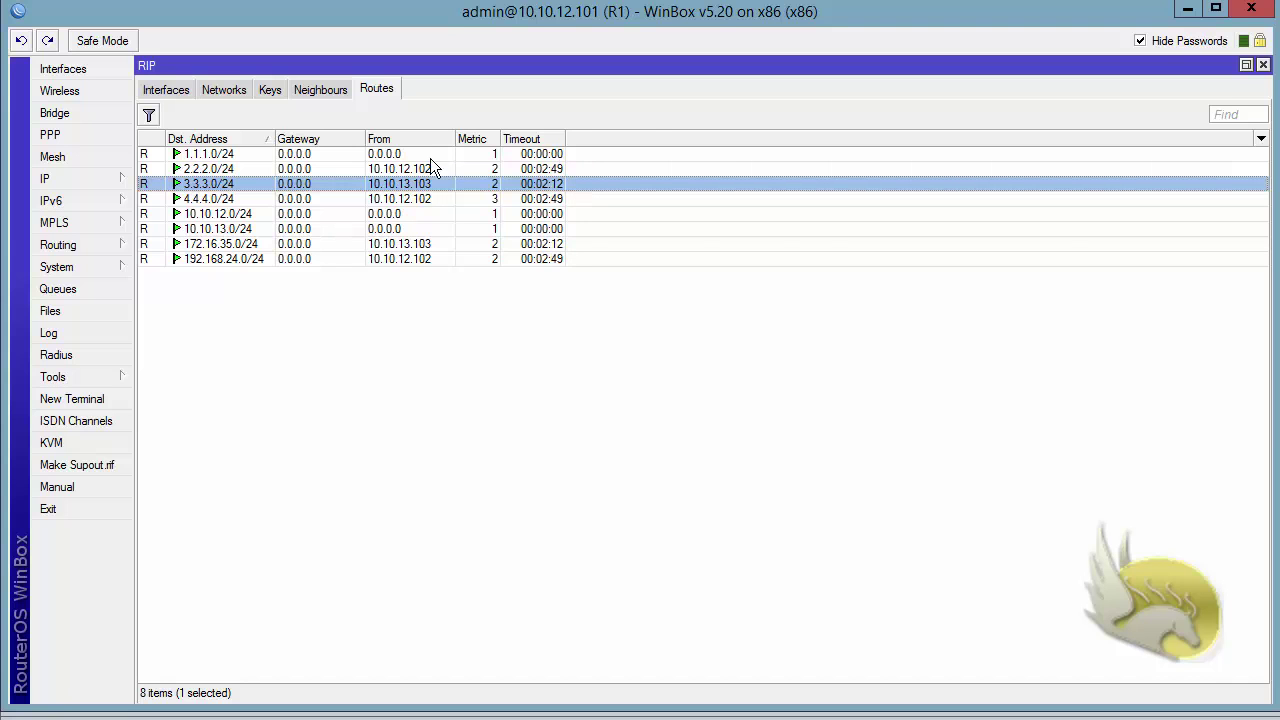
pyautogui.click(275, 95)
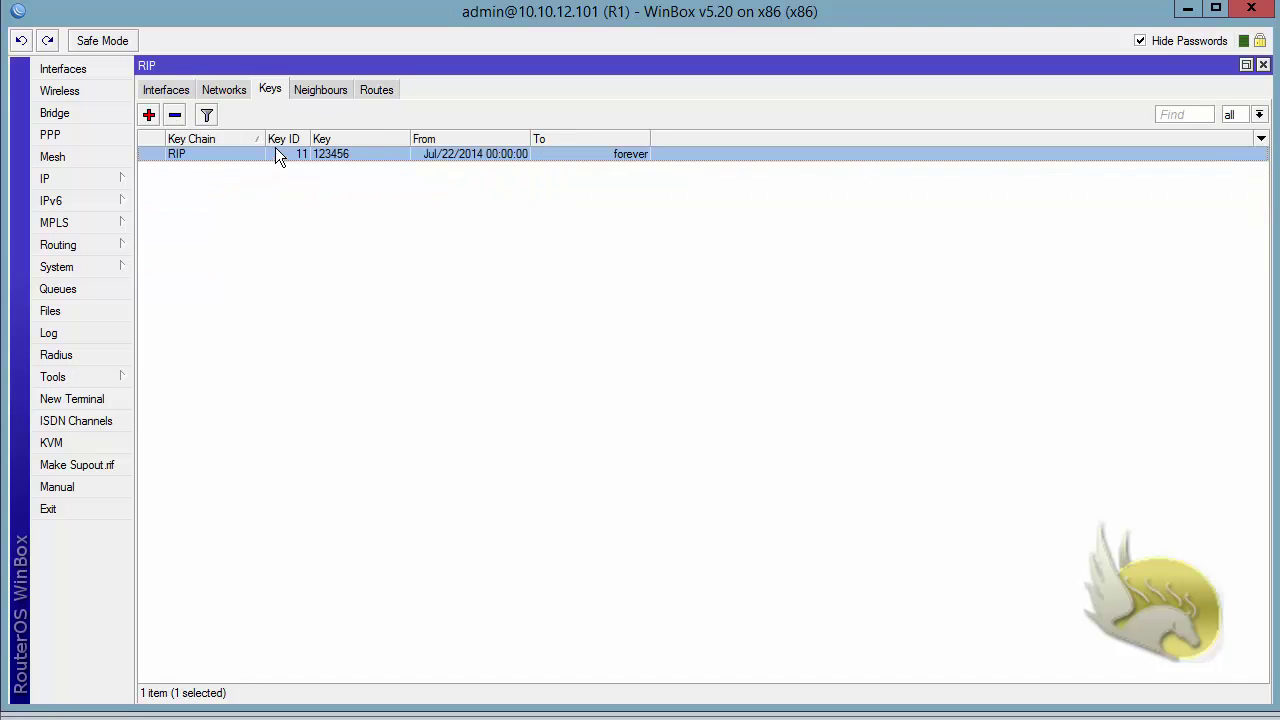
# - Restore the RIP key ID to 1, confirm eight routes remain, and return to the interfaces list
pyautogui.doubleClick(275, 152)
pyautogui.click(652, 346)
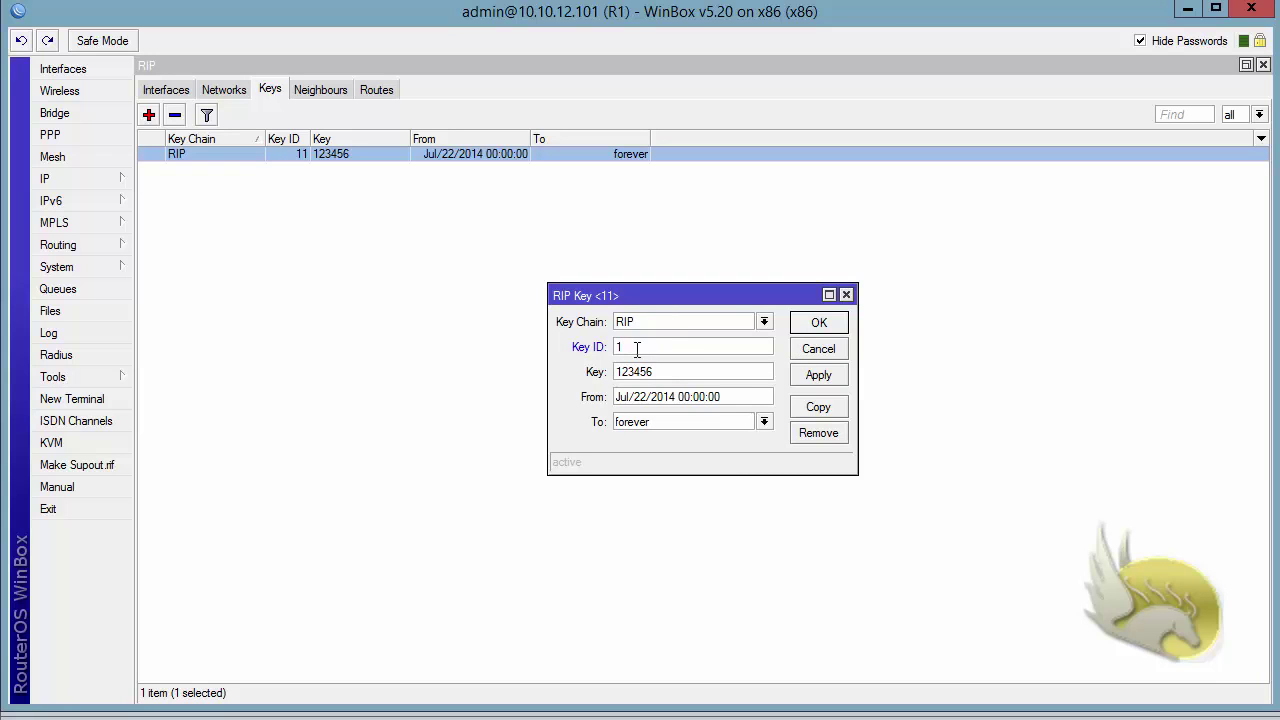
pyautogui.click(818, 324)
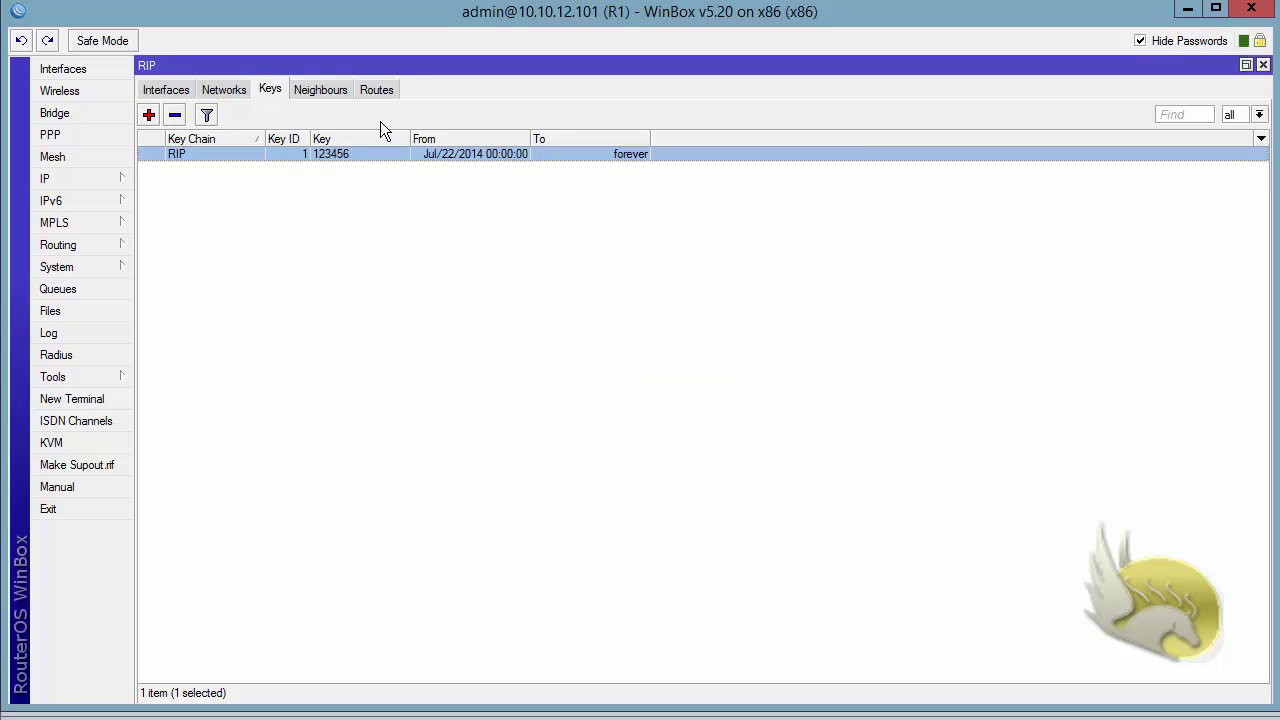
pyautogui.click(371, 90)
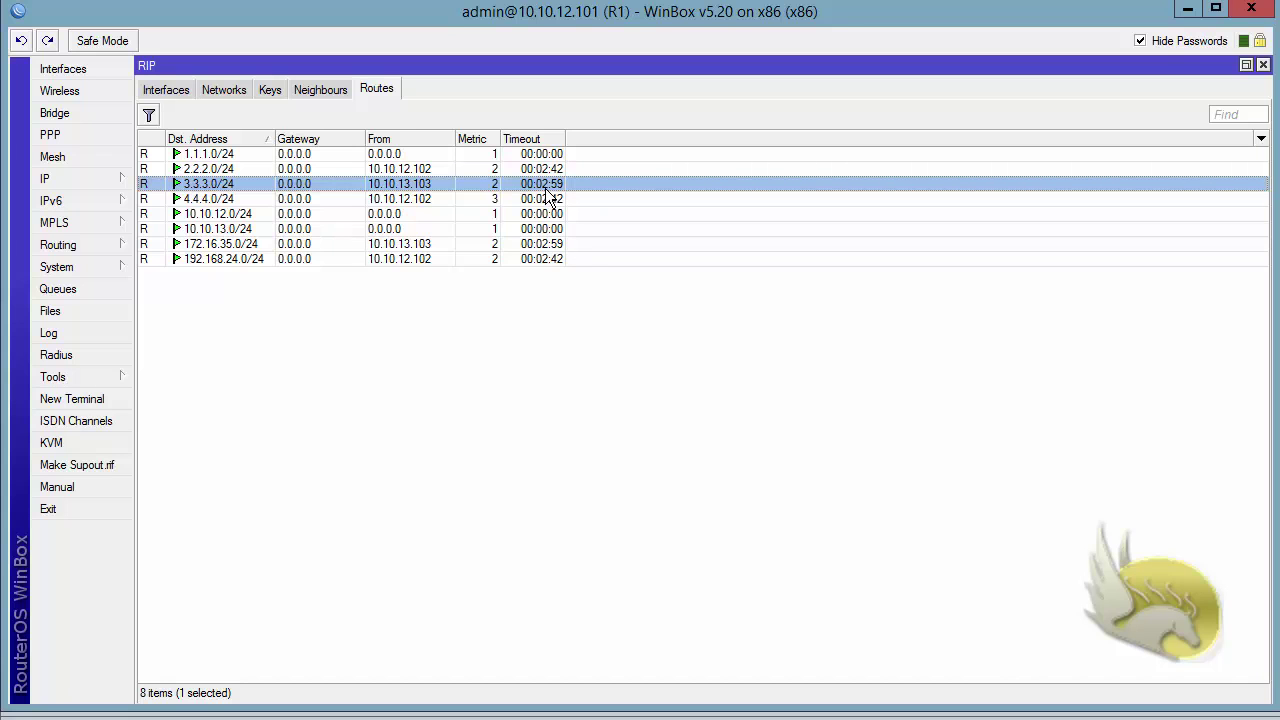
pyautogui.click(172, 91)
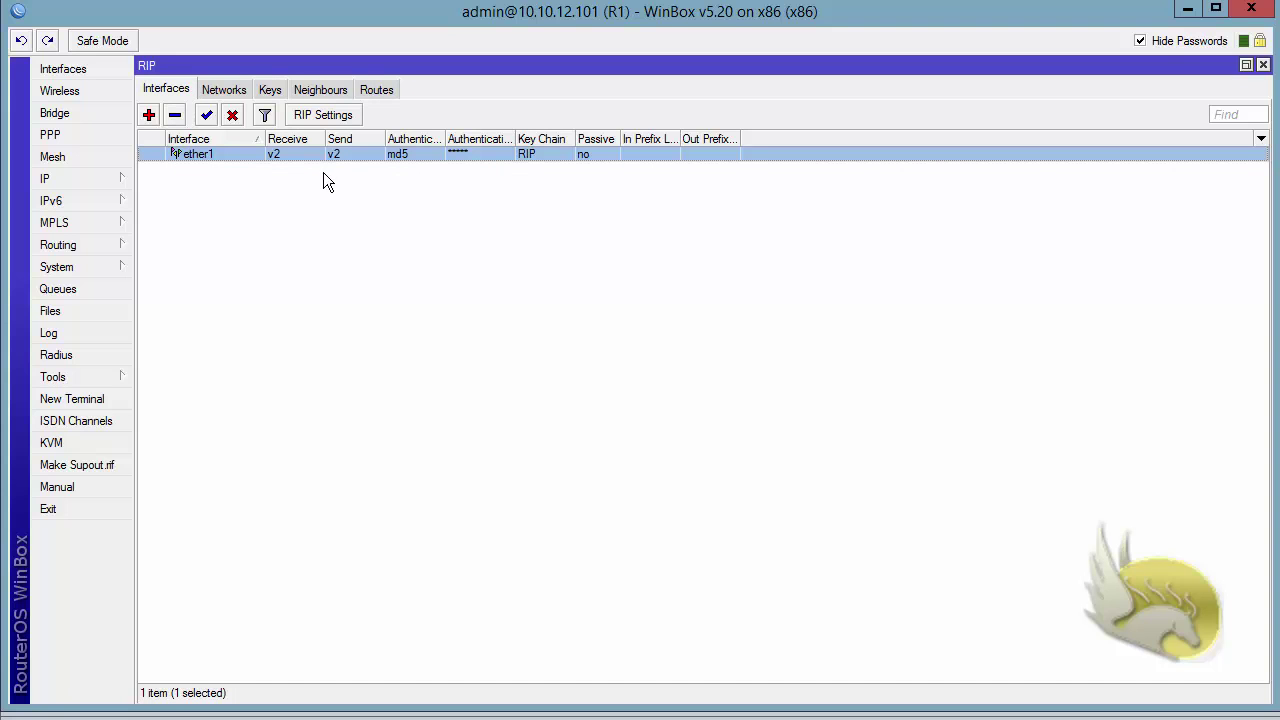